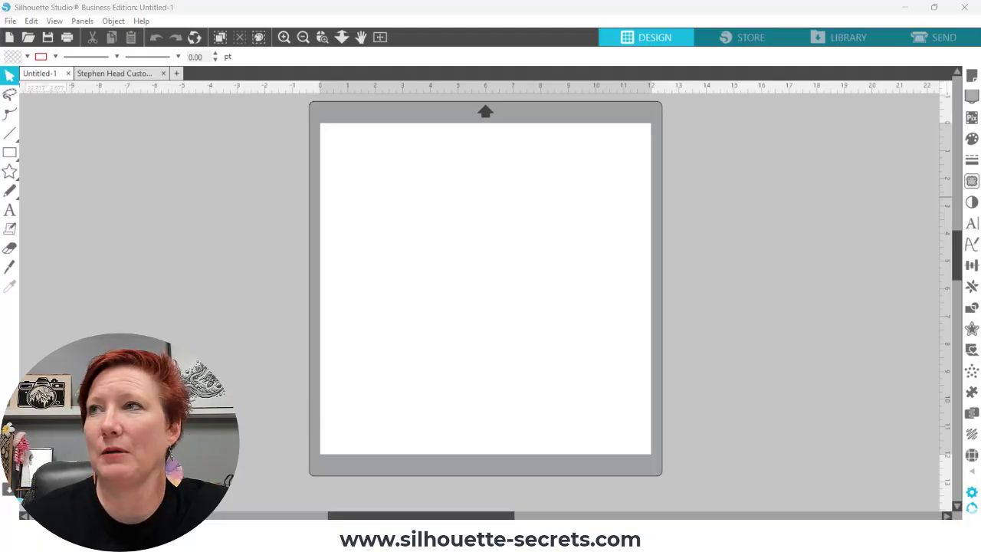
Step: Look through the KPertiet_FriendLikeYou_StampSet folder, then return to Silhouette Studio's blank mat
{"action": "left_click_drag", "start_coordinate": [980, 36], "coordinate": [577, 38]}
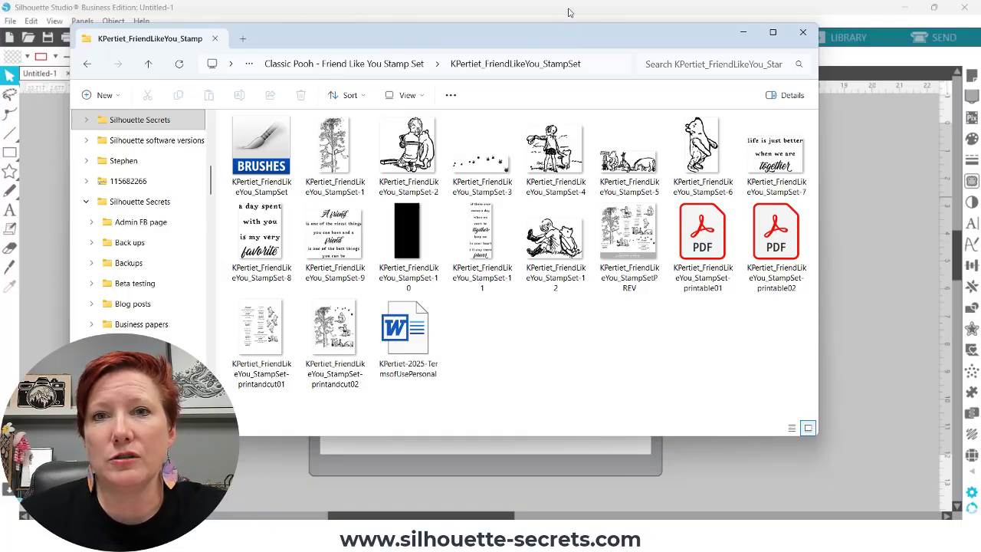
{"action": "left_click", "coordinate": [570, 11]}
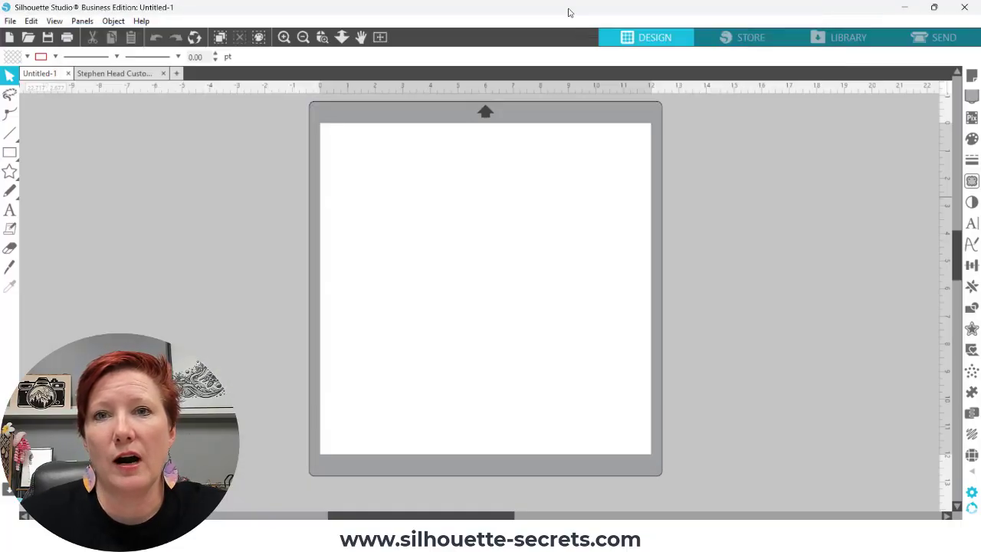
{"action": "left_click", "coordinate": [972, 492]}
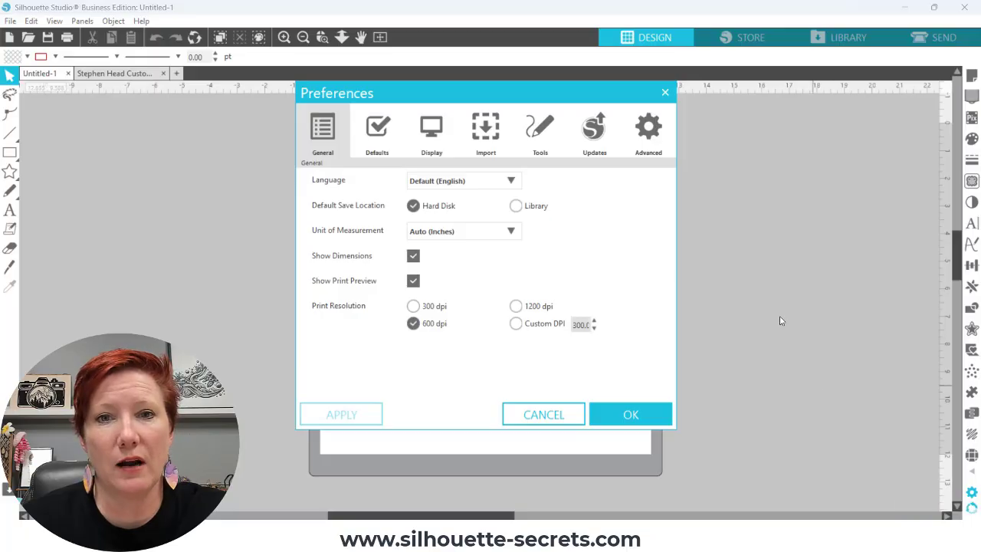
{"action": "left_click", "coordinate": [486, 132]}
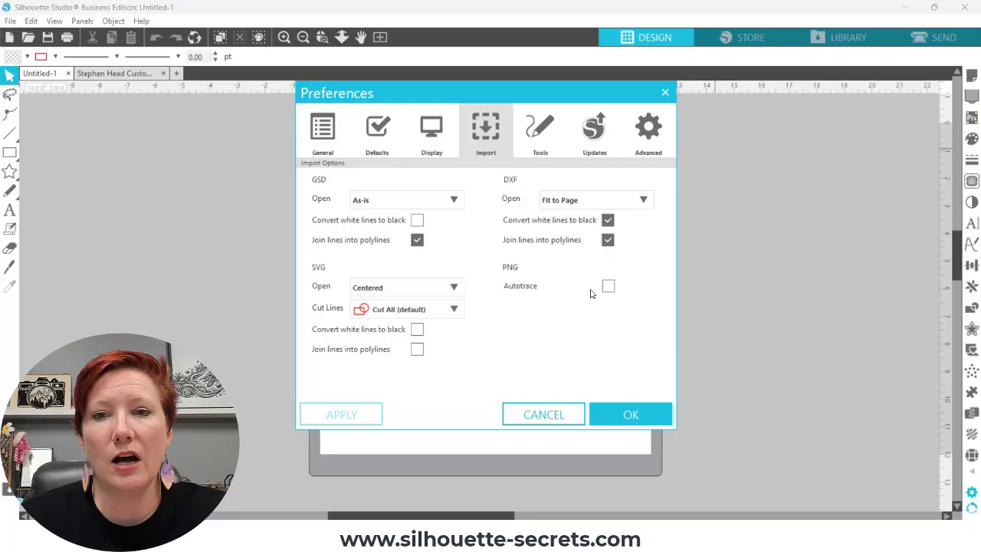
{"action": "left_click", "coordinate": [640, 415]}
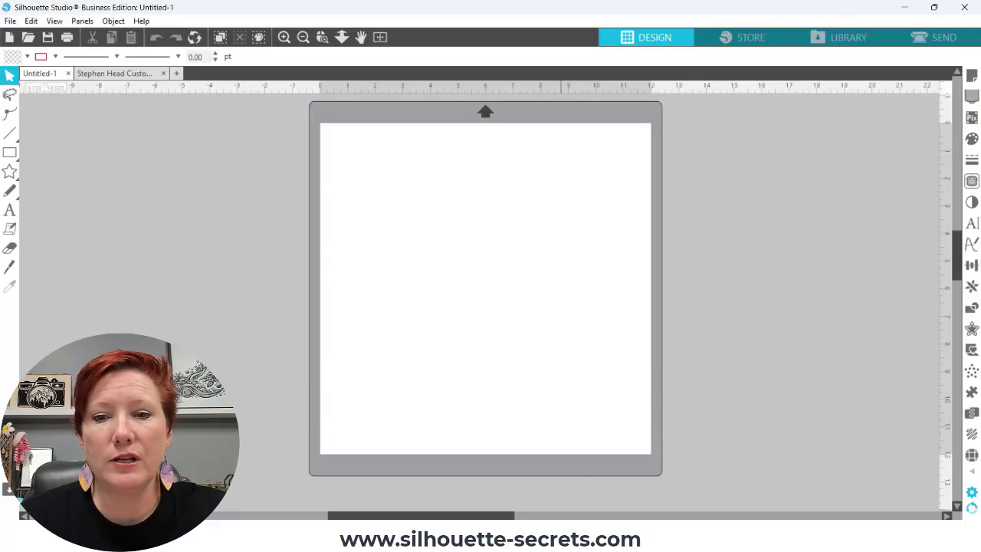
Step: Drag StampSet-6, -5, -12, -4 and -2 PNGs from the stamp folder onto the workspace beside the mat
{"action": "mouse_move", "coordinate": [548, 540]}
{"action": "left_click", "coordinate": [510, 474]}
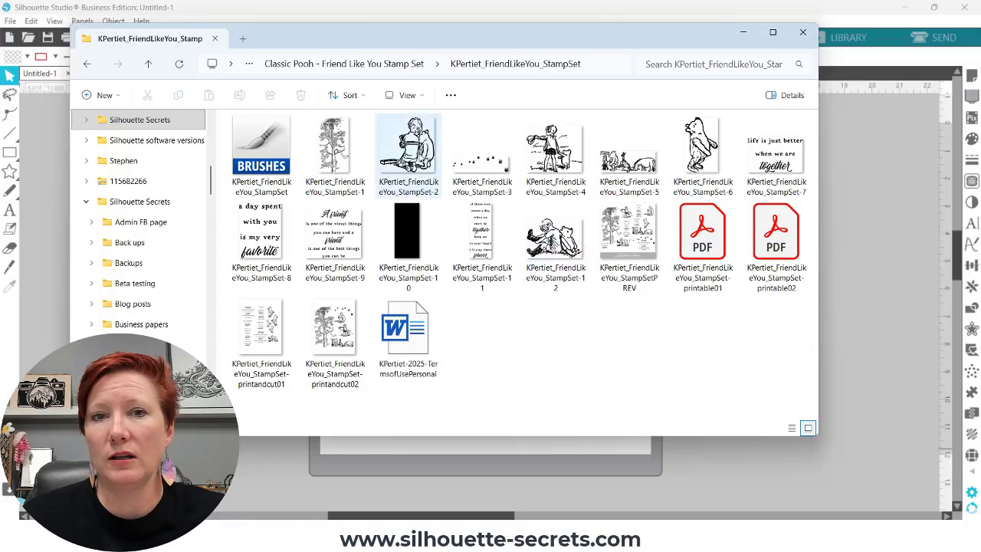
{"action": "left_click_drag", "start_coordinate": [702, 153], "coordinate": [865, 198]}
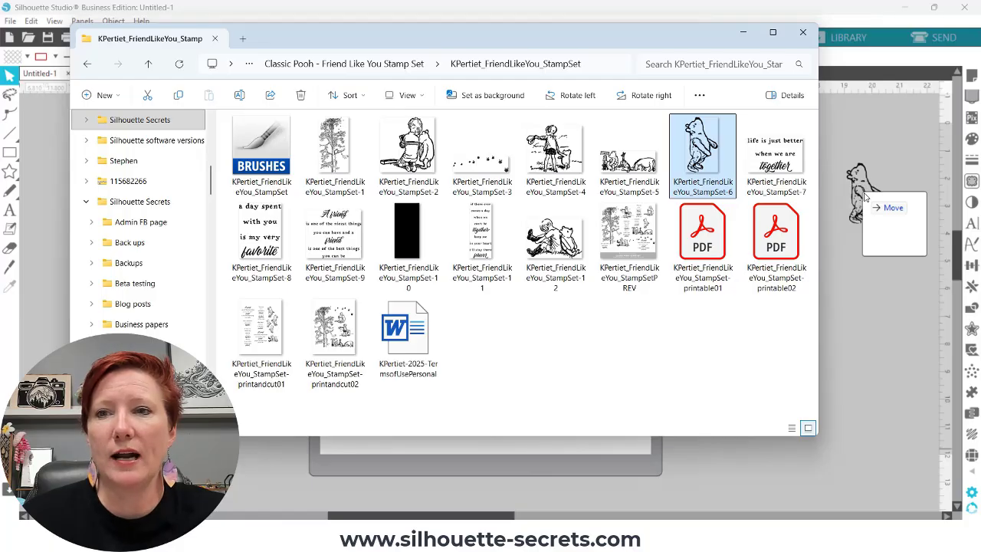
{"action": "left_click_drag", "start_coordinate": [866, 198], "coordinate": [866, 198]}
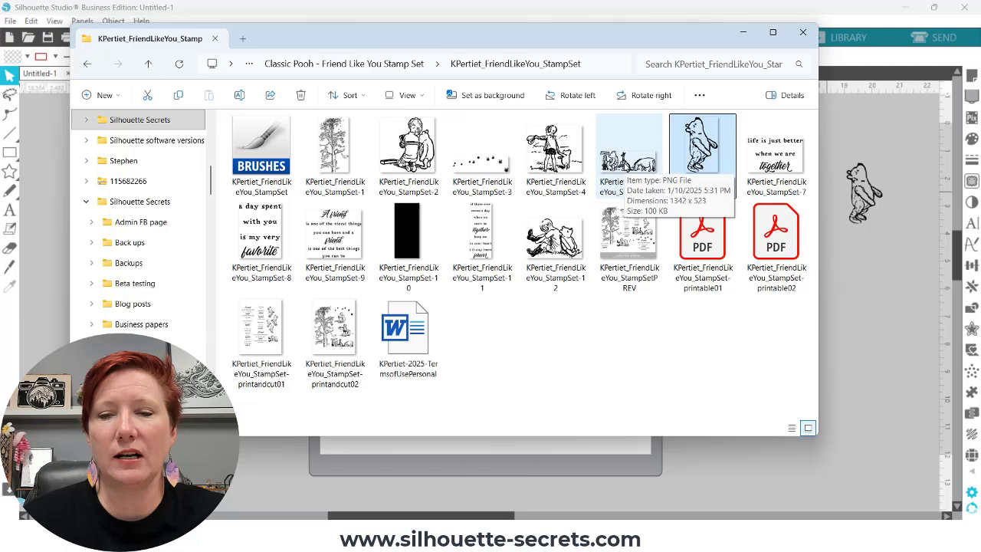
{"action": "left_click_drag", "start_coordinate": [622, 170], "coordinate": [878, 338]}
{"action": "left_click_drag", "start_coordinate": [555, 241], "coordinate": [881, 435]}
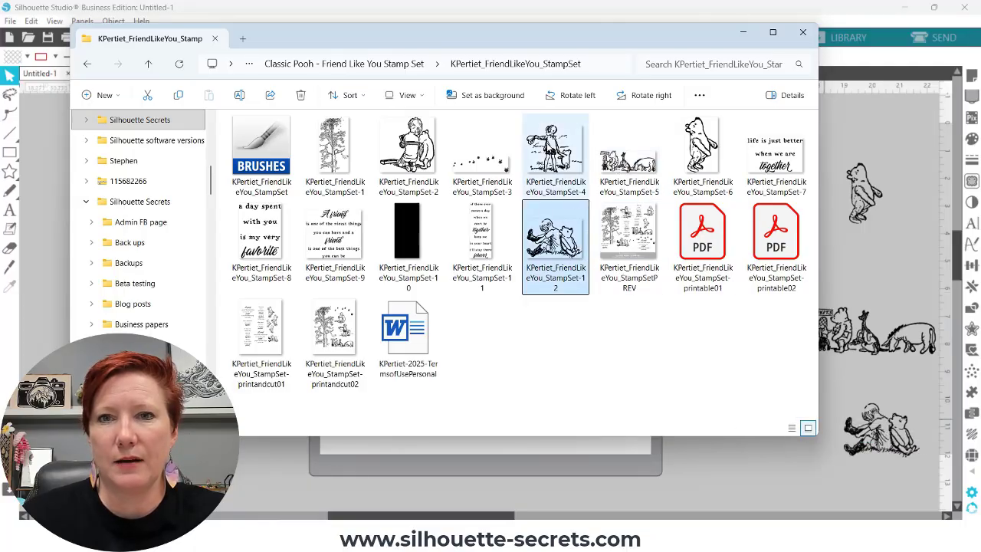
{"action": "left_click_drag", "start_coordinate": [553, 150], "coordinate": [737, 470]}
{"action": "left_click_drag", "start_coordinate": [410, 150], "coordinate": [893, 120]}
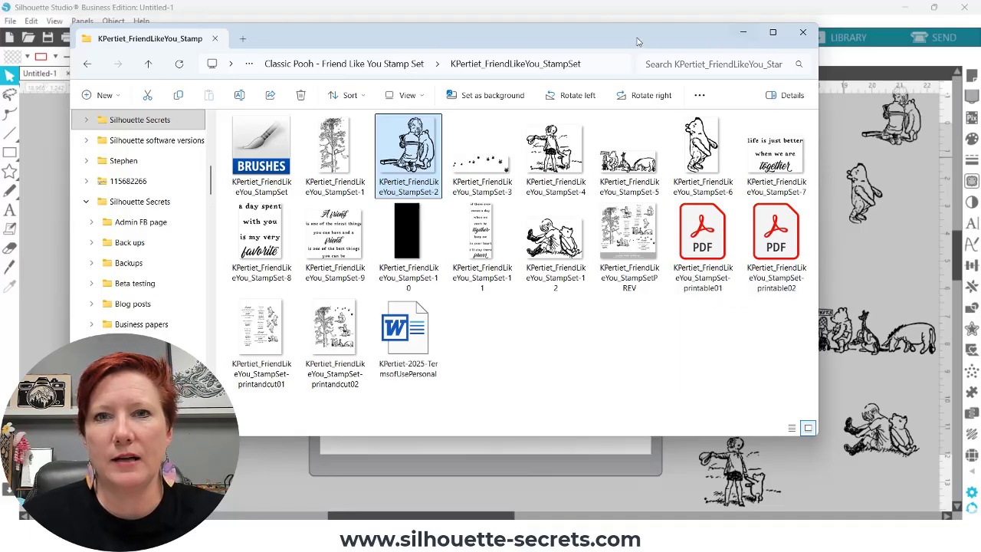
{"action": "left_click_drag", "start_coordinate": [637, 42], "coordinate": [979, 39]}
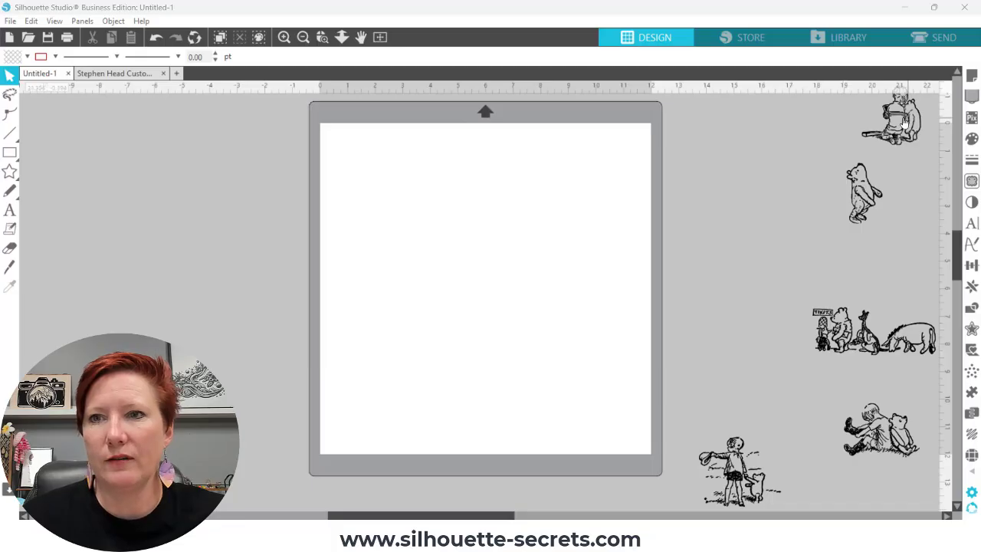
Step: Place reading boy, standing Pooh, hat-waving boy, Eeyore group and sitting pair along the mat's top
{"action": "left_click_drag", "start_coordinate": [905, 121], "coordinate": [373, 167]}
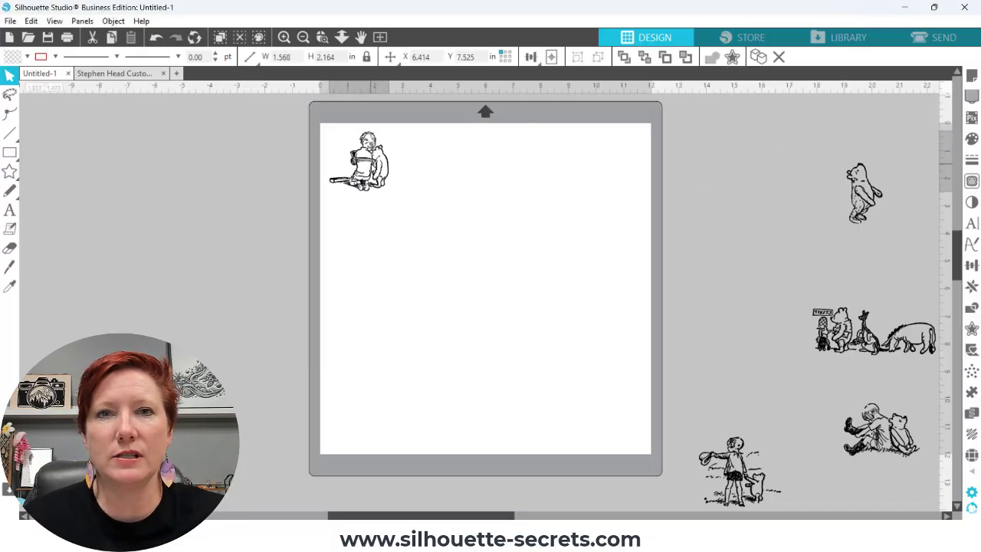
{"action": "left_click_drag", "start_coordinate": [865, 193], "coordinate": [422, 197]}
{"action": "left_click", "coordinate": [785, 426]}
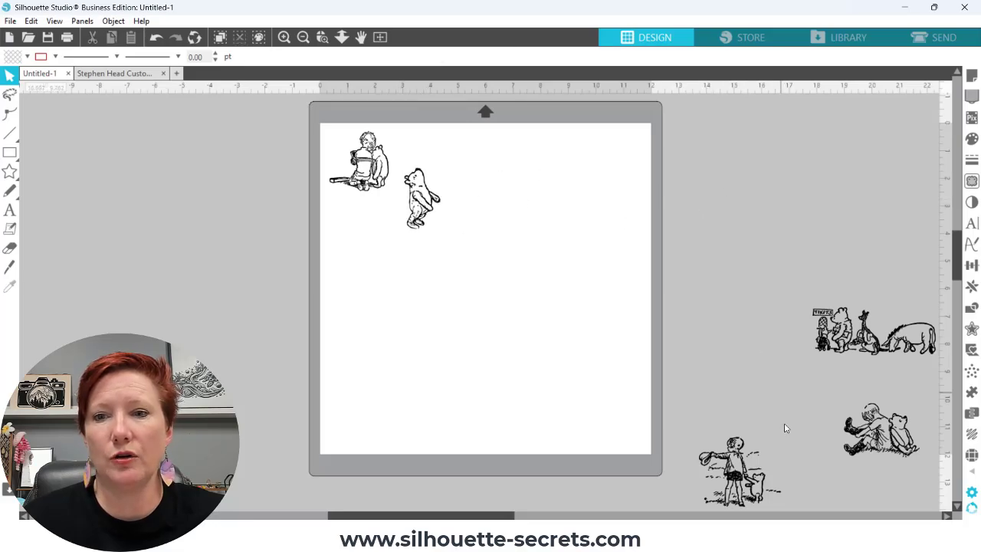
{"action": "left_click_drag", "start_coordinate": [734, 468], "coordinate": [490, 163]}
{"action": "left_click_drag", "start_coordinate": [850, 349], "coordinate": [550, 247]}
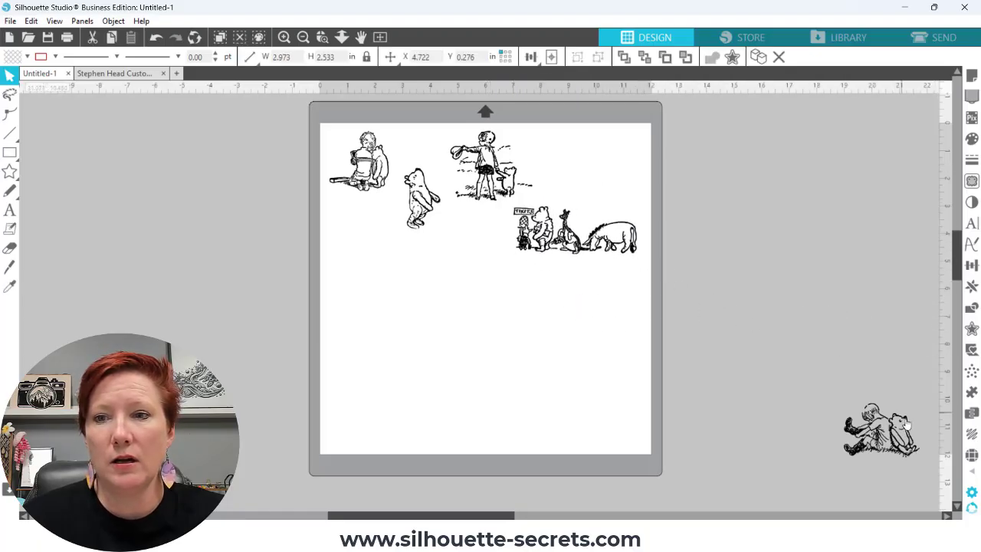
{"action": "left_click_drag", "start_coordinate": [879, 436], "coordinate": [596, 165]}
{"action": "key", "text": "Escape"}
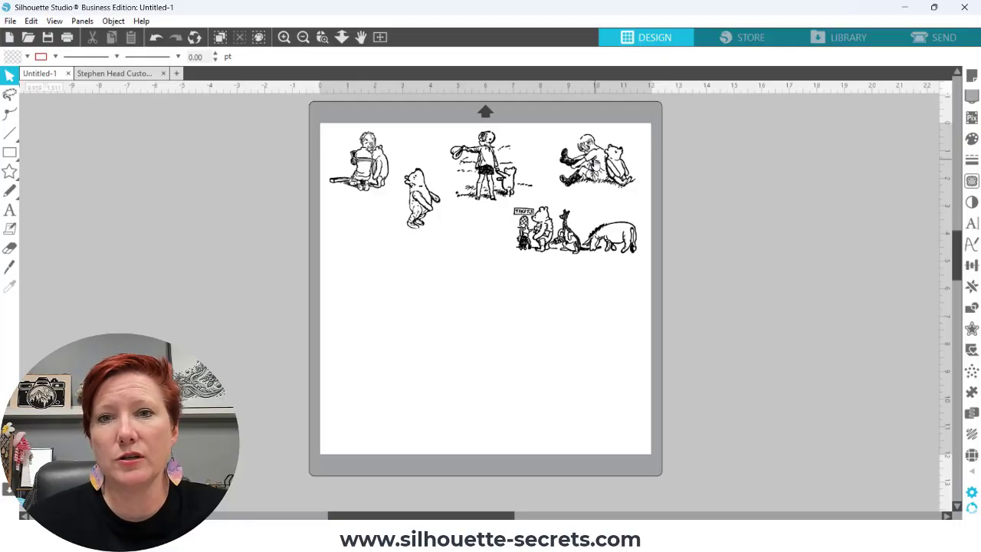
Step: Paste the copied image into a new blank document
{"action": "left_click", "coordinate": [366, 161]}
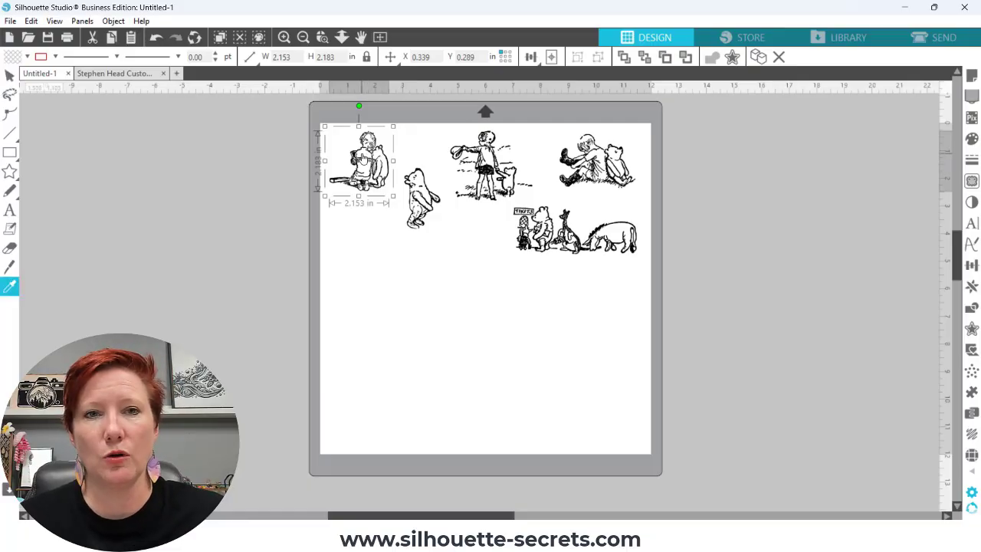
{"action": "left_click", "coordinate": [177, 74]}
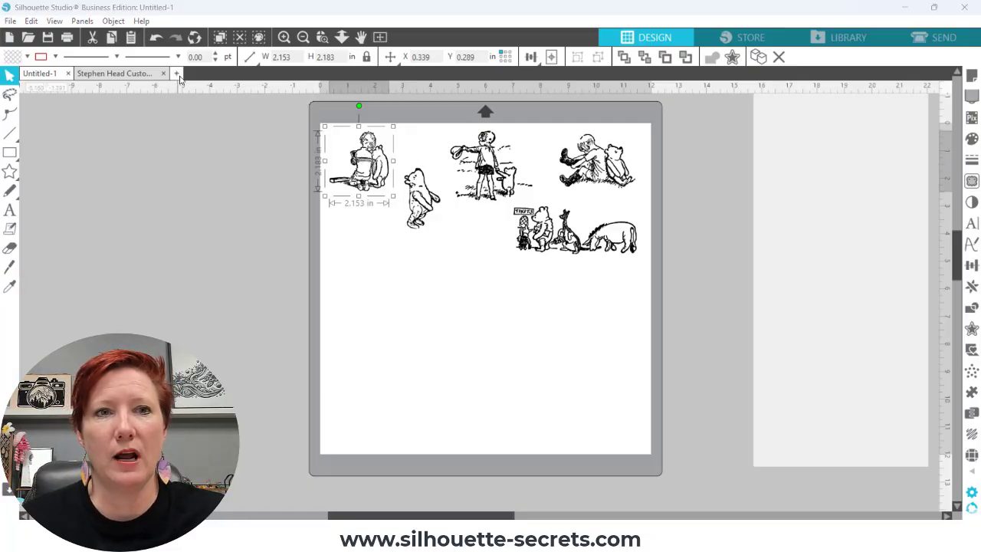
{"action": "right_click", "coordinate": [397, 219]}
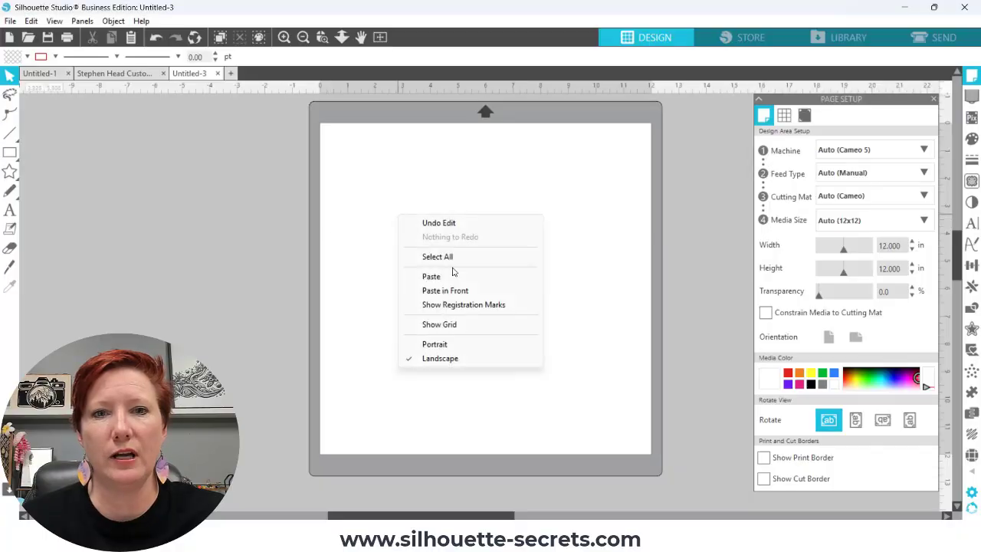
{"action": "left_click", "coordinate": [446, 277]}
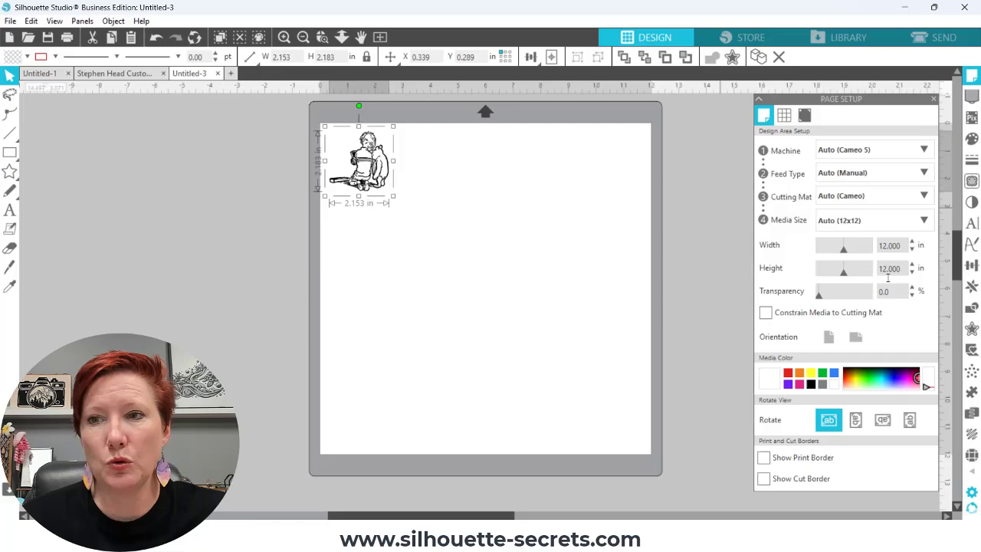
Step: Fill the page with replicated copies of the image
{"action": "left_click", "coordinate": [972, 286]}
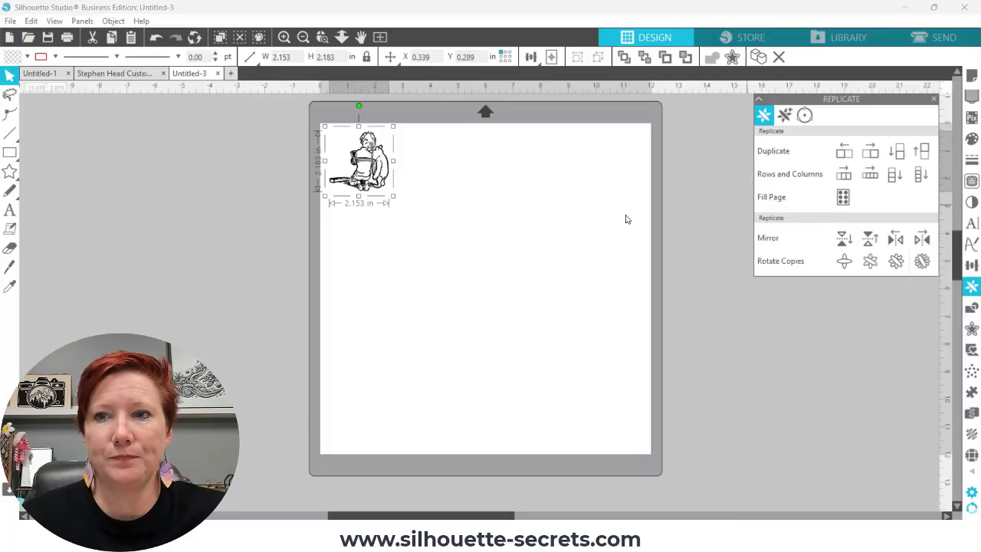
{"action": "left_click", "coordinate": [842, 198]}
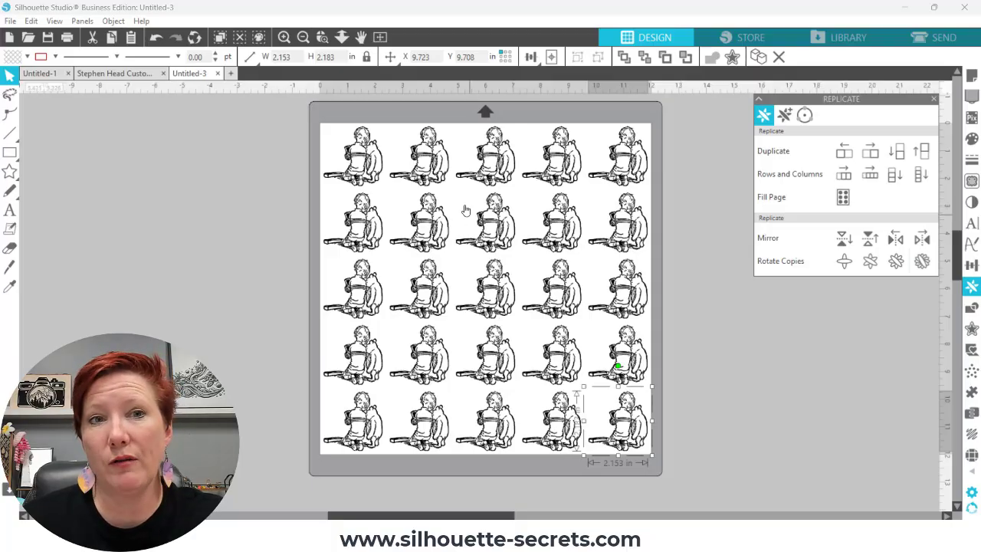
{"action": "left_click", "coordinate": [351, 164]}
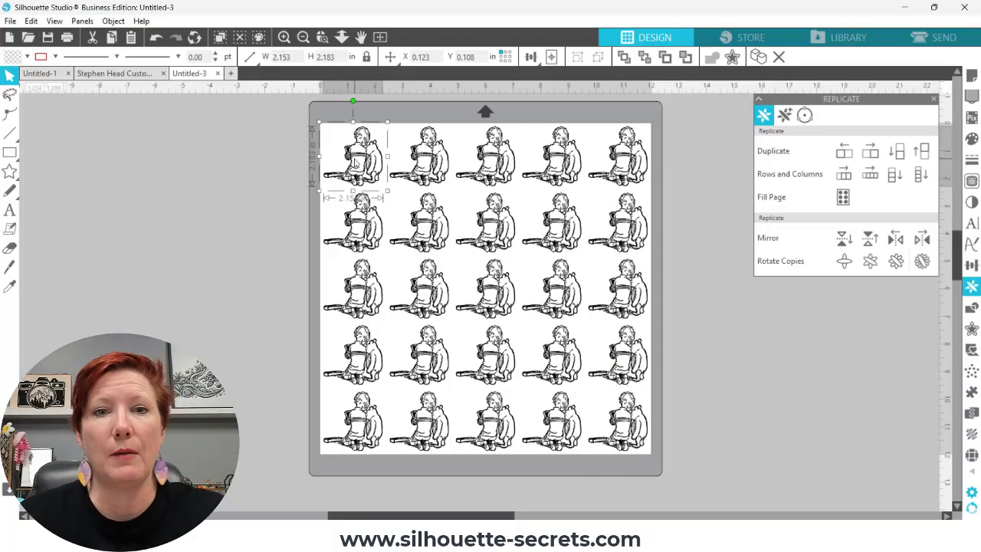
Step: Paste the standing Pooh from the original design into new page Untitled-4 at its top-left corner
{"action": "left_click", "coordinate": [39, 74]}
{"action": "left_click", "coordinate": [425, 200]}
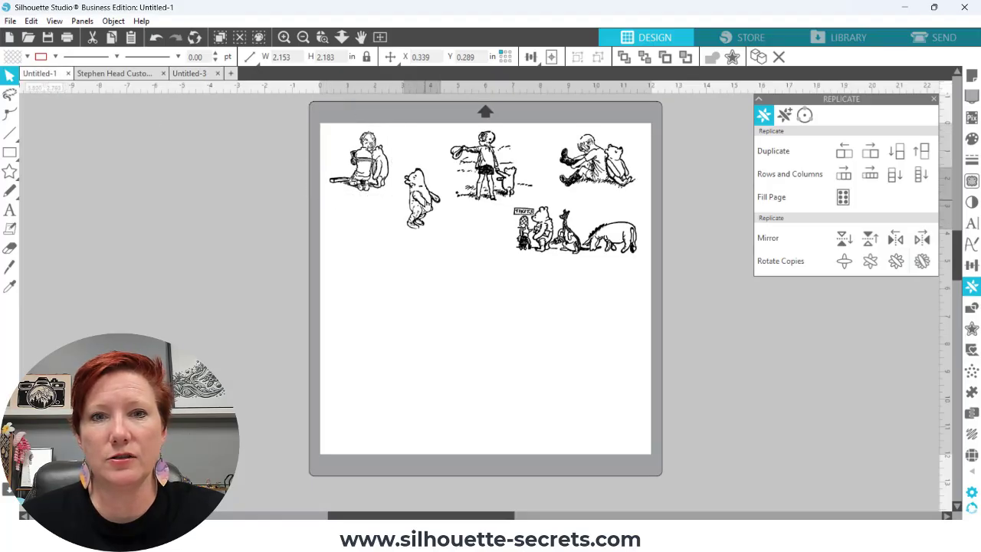
{"action": "key", "text": "i"}
{"action": "key", "text": "ctrl+n"}
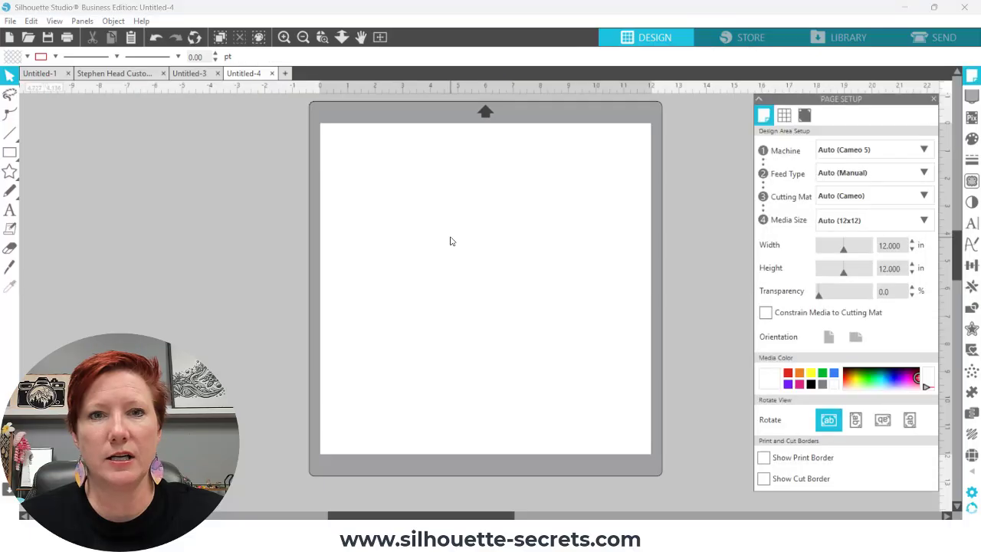
{"action": "right_click", "coordinate": [431, 218]}
{"action": "left_click", "coordinate": [478, 280]}
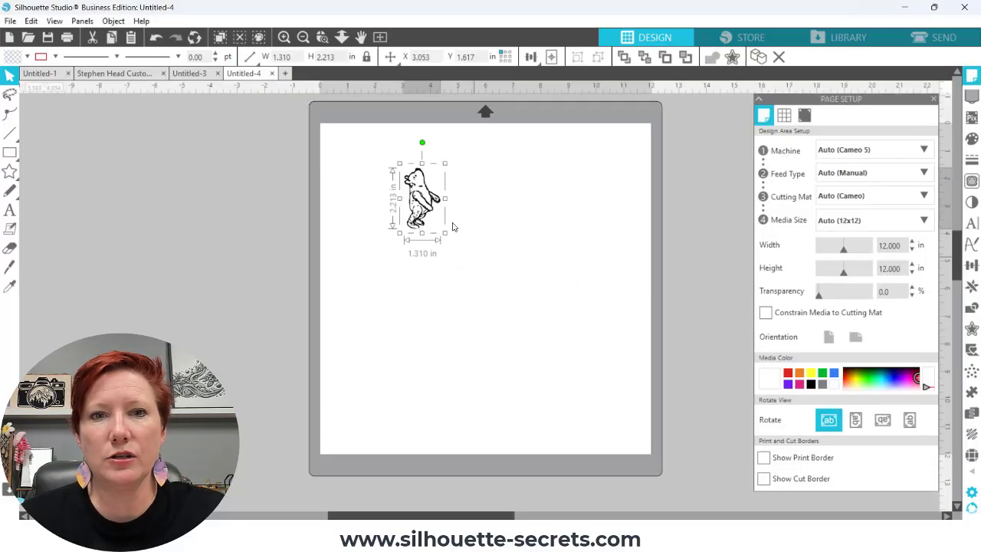
{"action": "left_click_drag", "start_coordinate": [419, 201], "coordinate": [347, 163]}
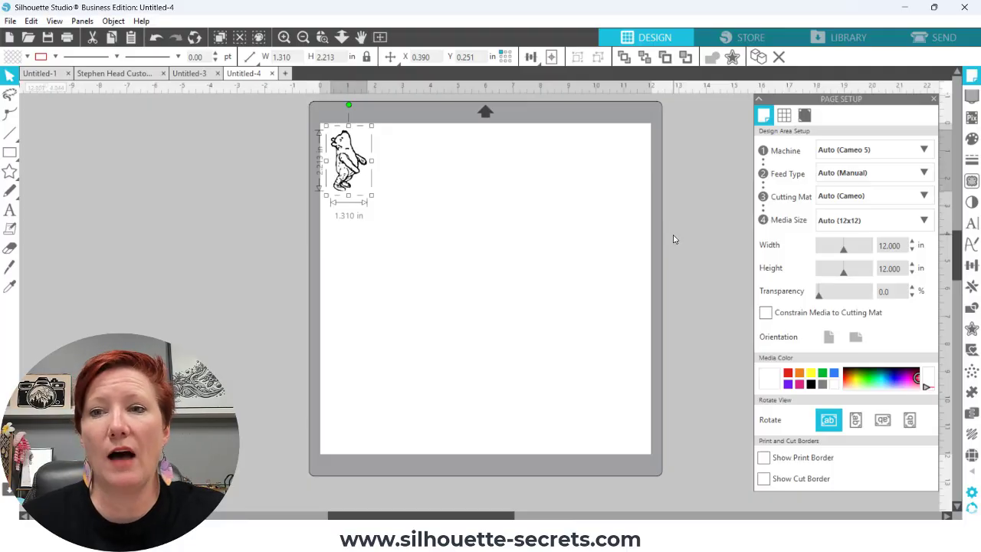
Step: Replicate the Pooh image as a ring of rotated copies and pull one copy to the top-right
{"action": "left_click", "coordinate": [971, 287]}
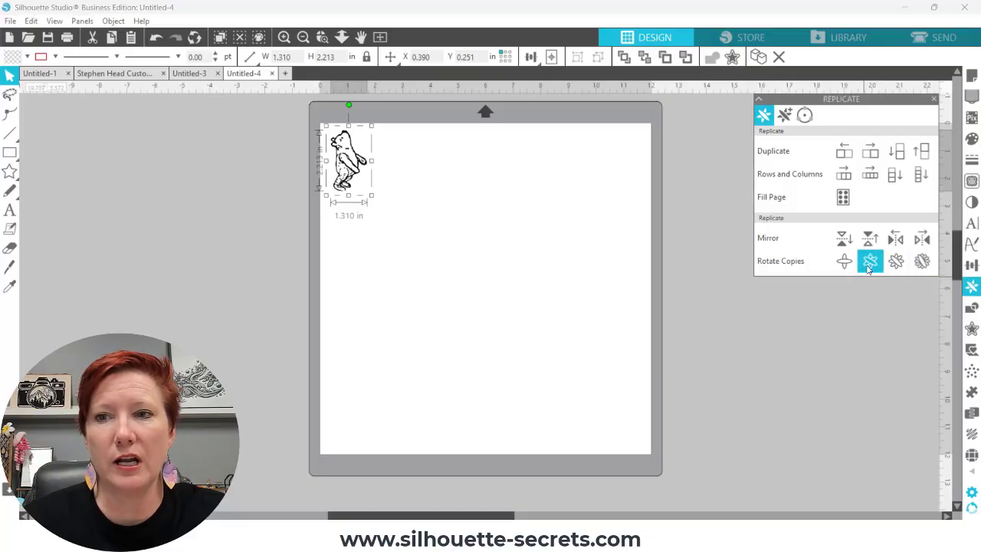
{"action": "left_click", "coordinate": [922, 262]}
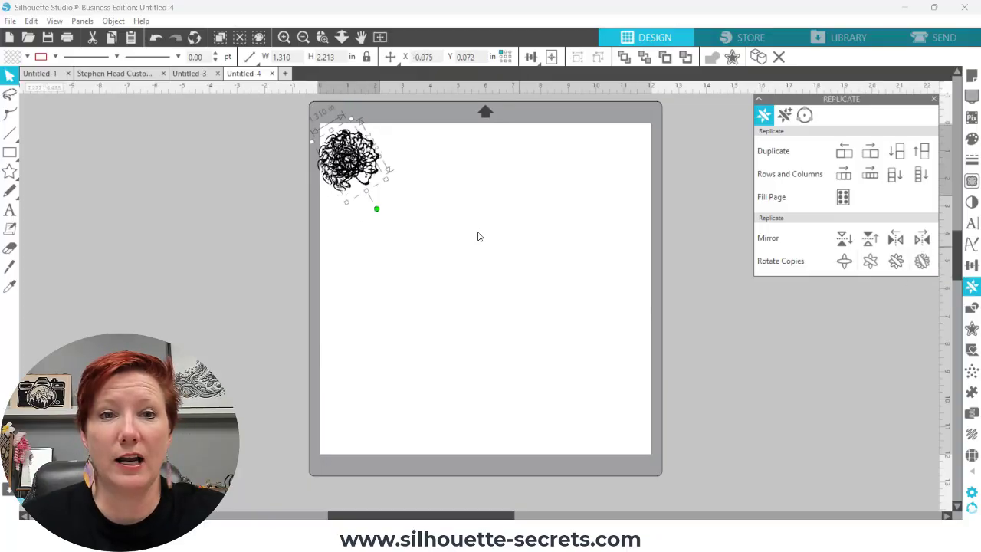
{"action": "left_click_drag", "start_coordinate": [350, 163], "coordinate": [620, 202]}
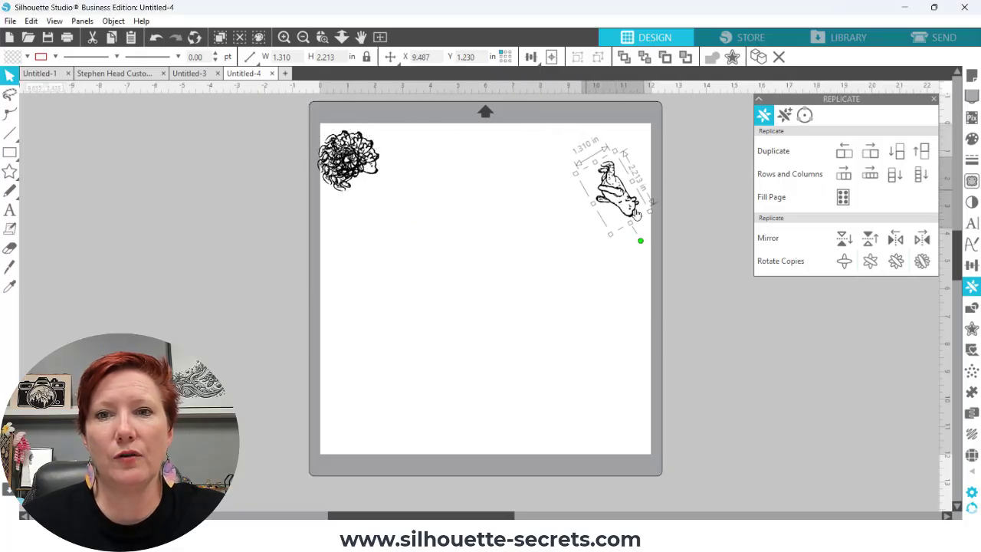
{"action": "left_click", "coordinate": [265, 146]}
Step: Space all the bear copies evenly in a horizontal row across the page
{"action": "left_click_drag", "start_coordinate": [264, 141], "coordinate": [624, 222]}
{"action": "left_click", "coordinate": [531, 59]}
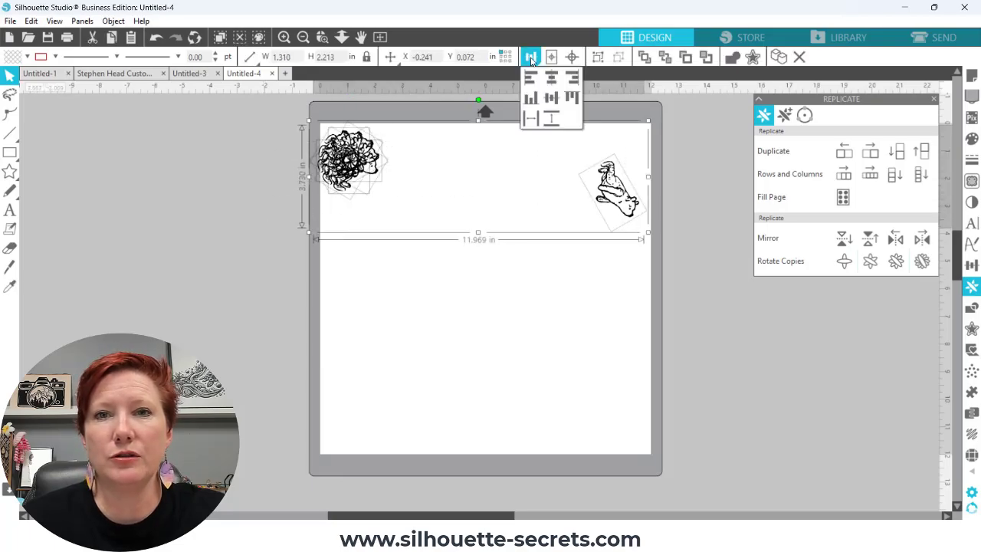
{"action": "left_click", "coordinate": [528, 115]}
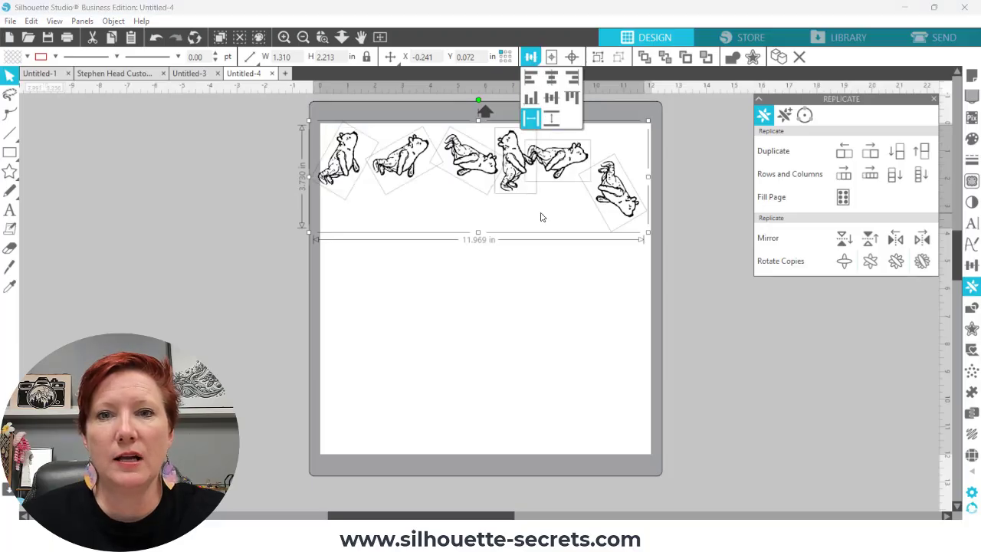
{"action": "left_click", "coordinate": [556, 243]}
Step: Move individual bears up, down, left and right into a loose, varied arrangement
{"action": "left_click_drag", "start_coordinate": [559, 156], "coordinate": [574, 153]}
{"action": "left_click", "coordinate": [474, 159]}
{"action": "left_click_drag", "start_coordinate": [474, 159], "coordinate": [463, 200]}
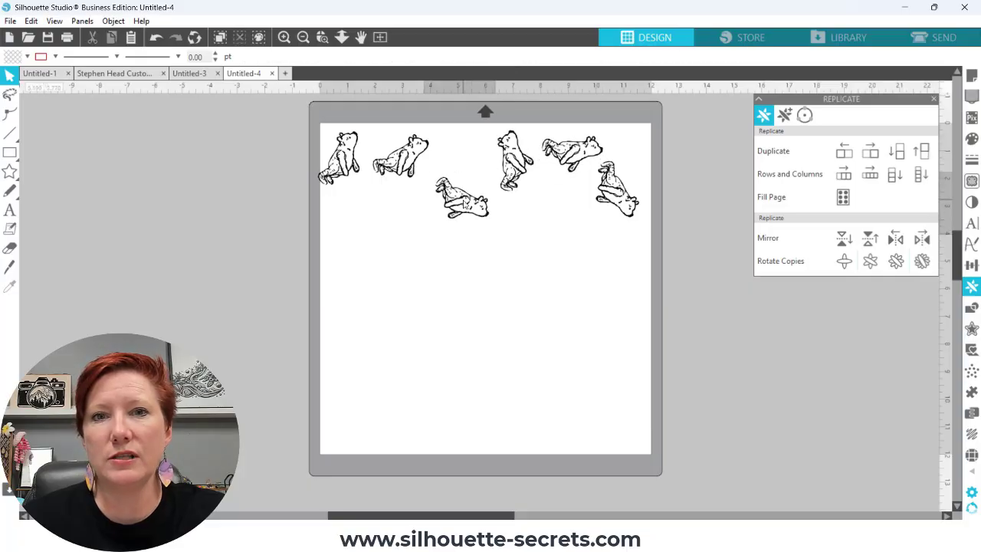
{"action": "left_click_drag", "start_coordinate": [387, 176], "coordinate": [553, 217]}
{"action": "left_click", "coordinate": [482, 185]}
{"action": "left_click_drag", "start_coordinate": [471, 197], "coordinate": [417, 161]}
{"action": "left_click_drag", "start_coordinate": [515, 161], "coordinate": [380, 186]}
Step: Rotate the lower-right lying bear upright
{"action": "left_click", "coordinate": [431, 167]}
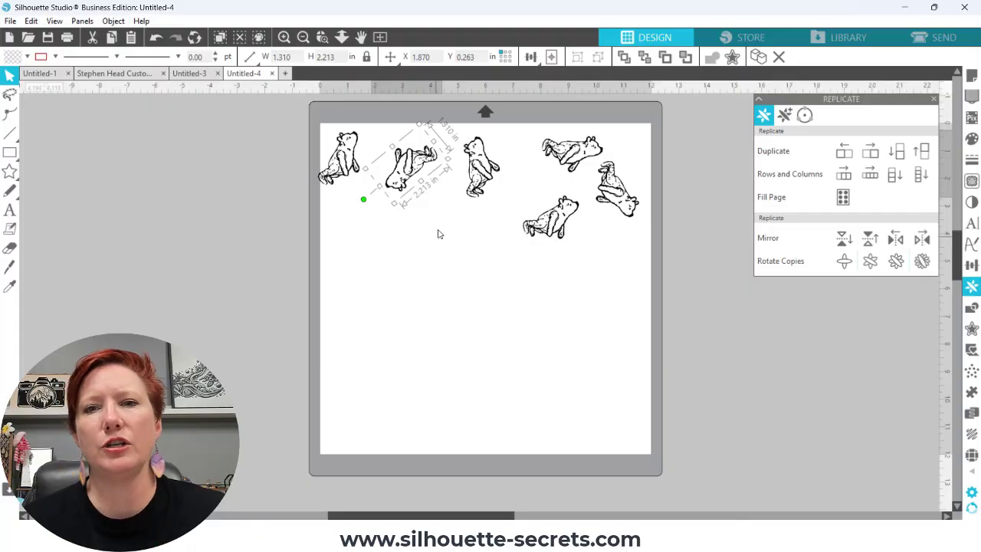
{"action": "left_click", "coordinate": [554, 215]}
{"action": "left_click_drag", "start_coordinate": [603, 195], "coordinate": [542, 199]}
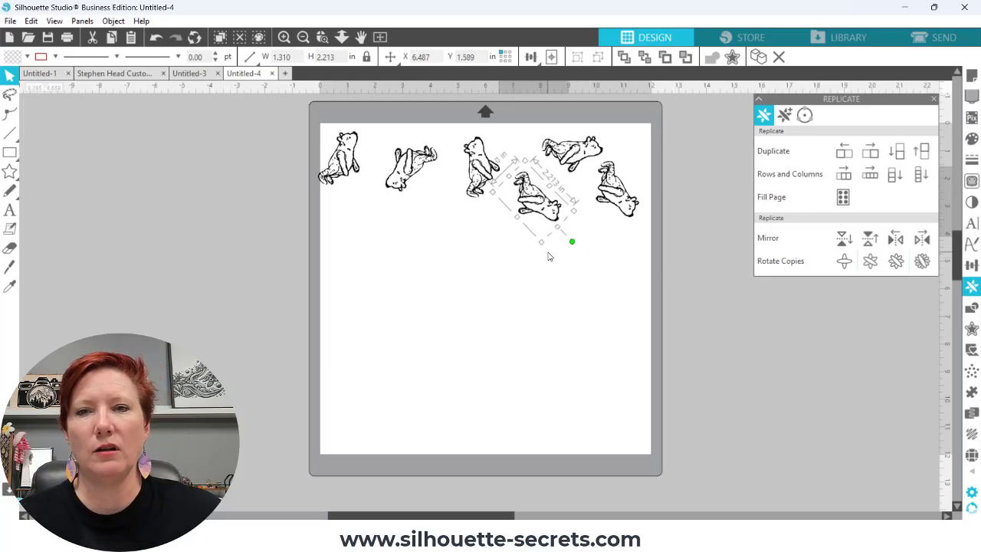
Step: Save the Untitled-1 five-image layout as 'Background Paper Classic Pooh'
{"action": "left_click", "coordinate": [42, 74]}
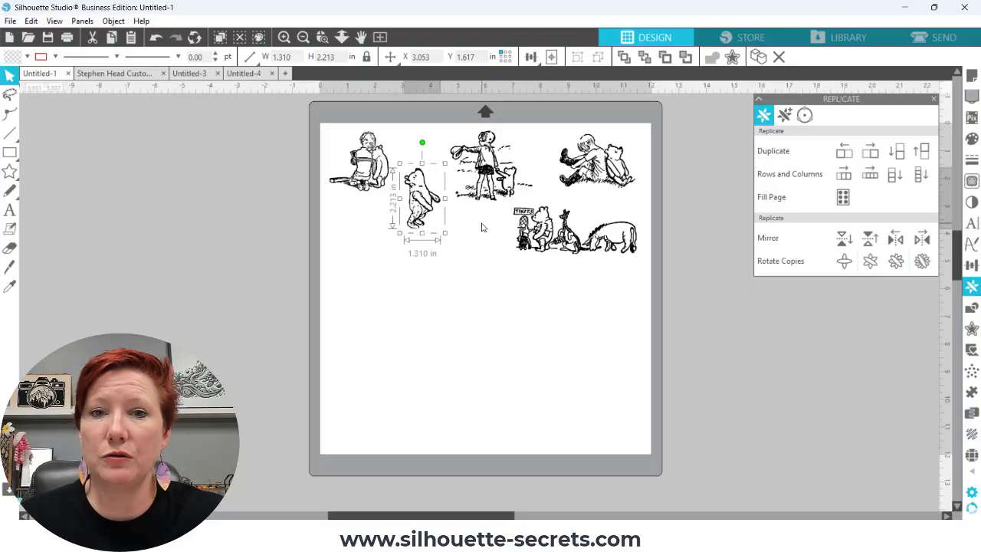
{"action": "left_click", "coordinate": [11, 21]}
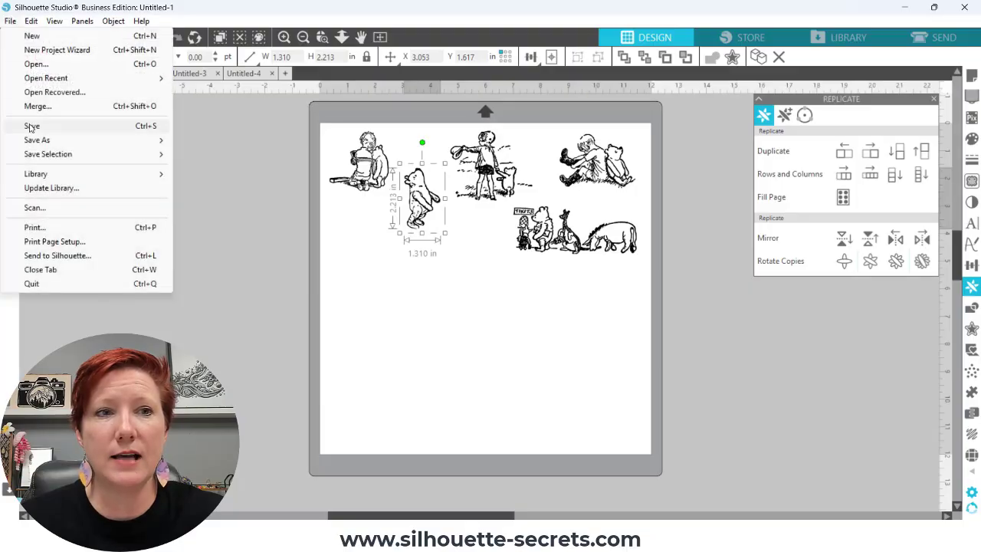
{"action": "left_click", "coordinate": [31, 127]}
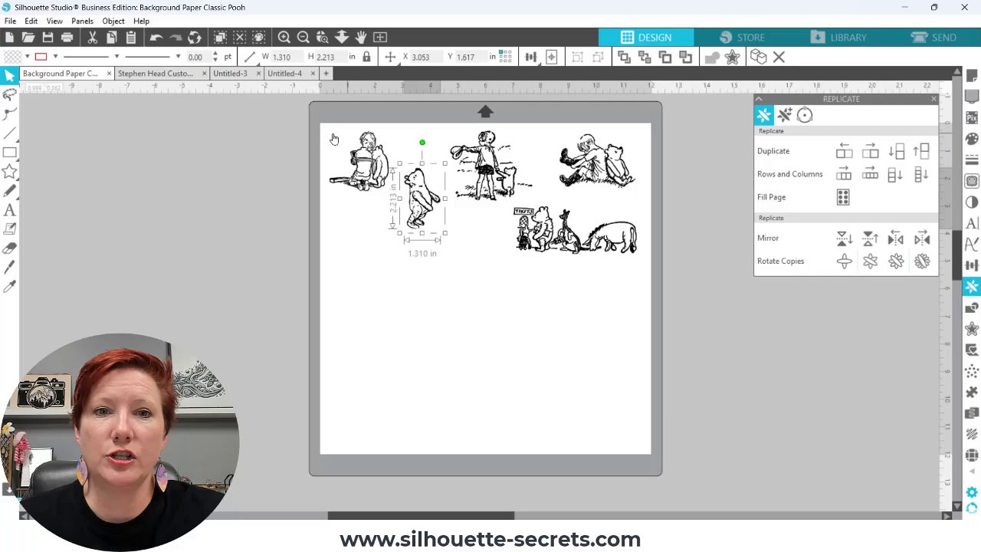
Step: Duplicate all five Pooh illustrations and nudge the copies down and right
{"action": "left_click_drag", "start_coordinate": [307, 125], "coordinate": [649, 274]}
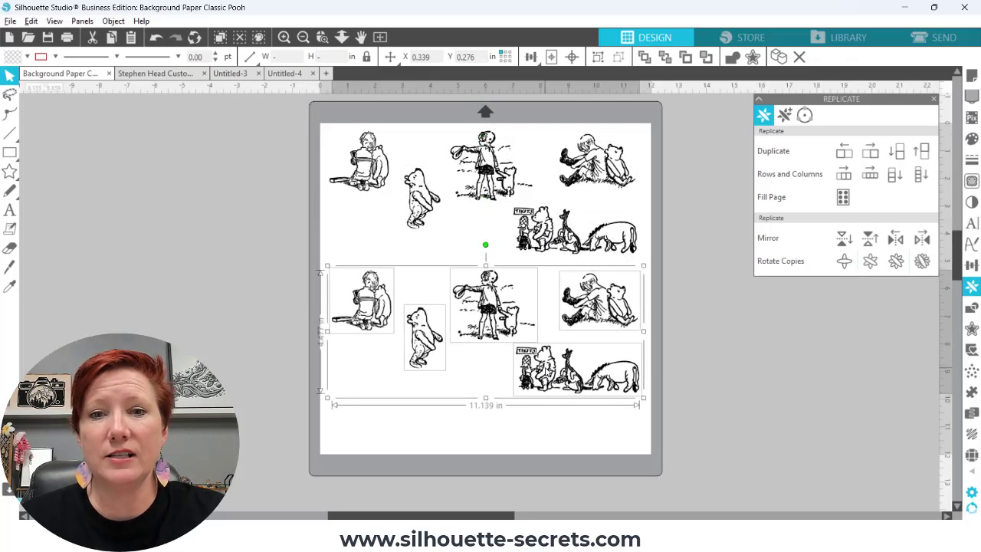
{"action": "key", "text": "Down"}
{"action": "key", "text": "Down"}
{"action": "key", "text": "Down"}
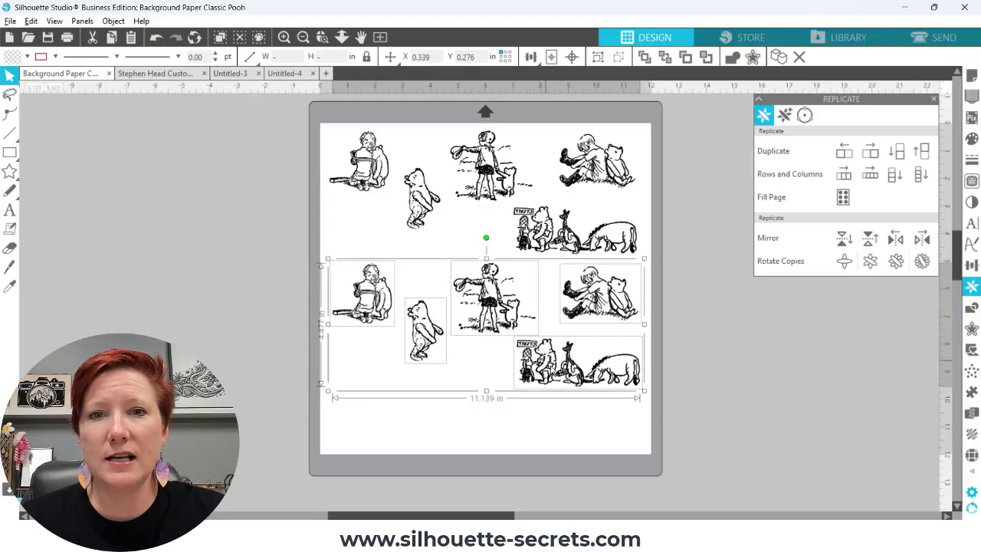
{"action": "key", "text": "Right"}
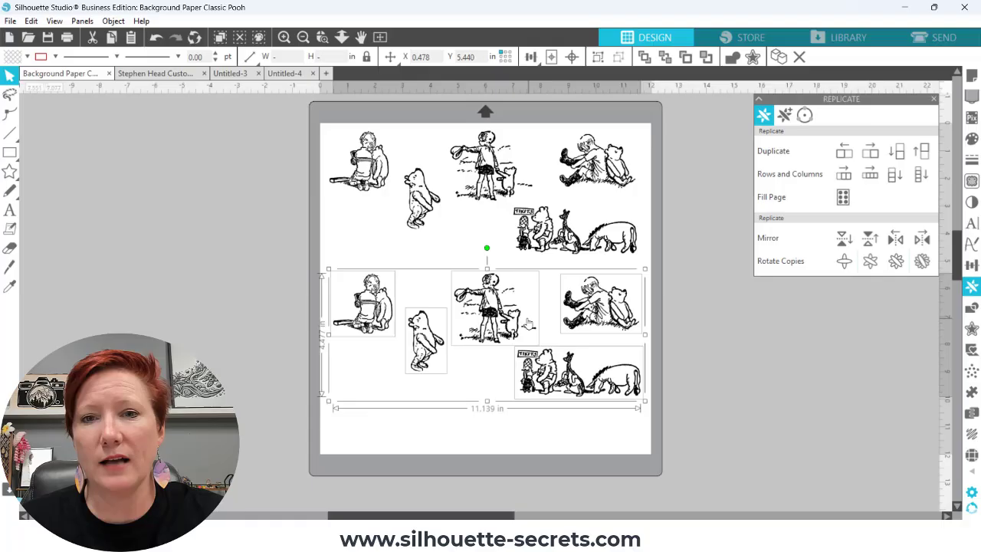
{"action": "left_click", "coordinate": [429, 252]}
Step: Scatter the copied hat boy, sitting pair, back-view pair, standing Pooh and Eeyore among the originals
{"action": "left_click_drag", "start_coordinate": [481, 303], "coordinate": [374, 254]}
{"action": "left_click_drag", "start_coordinate": [409, 333], "coordinate": [509, 425]}
{"action": "left_click_drag", "start_coordinate": [597, 331], "coordinate": [466, 276]}
{"action": "left_click", "coordinate": [448, 345]}
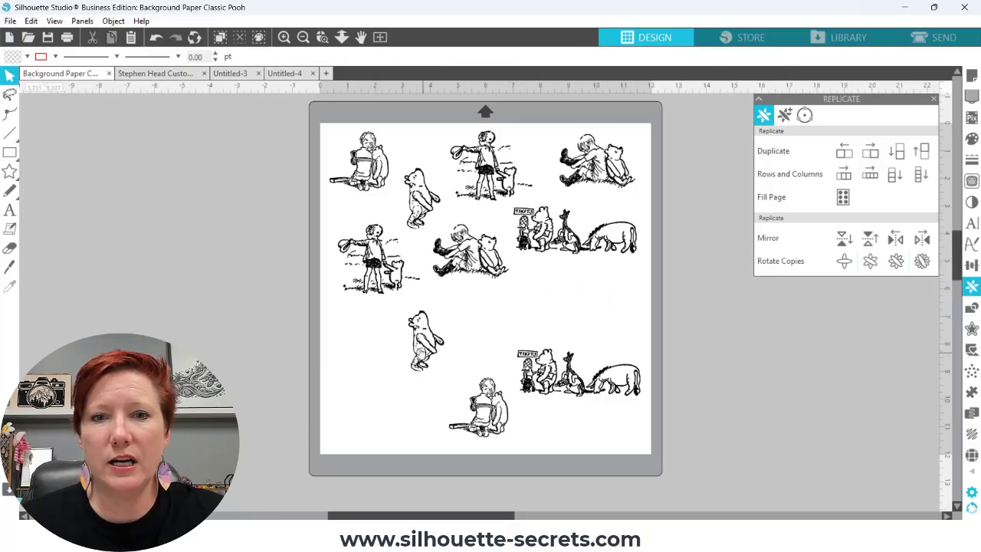
{"action": "left_click_drag", "start_coordinate": [429, 341], "coordinate": [539, 289]}
{"action": "left_click_drag", "start_coordinate": [578, 376], "coordinate": [511, 323]}
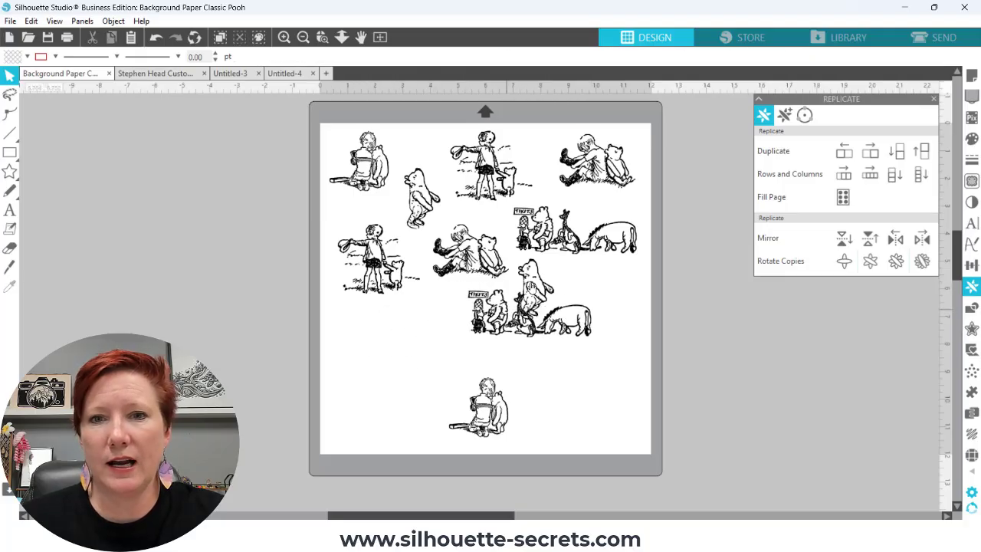
{"action": "left_click_drag", "start_coordinate": [531, 287], "coordinate": [617, 294]}
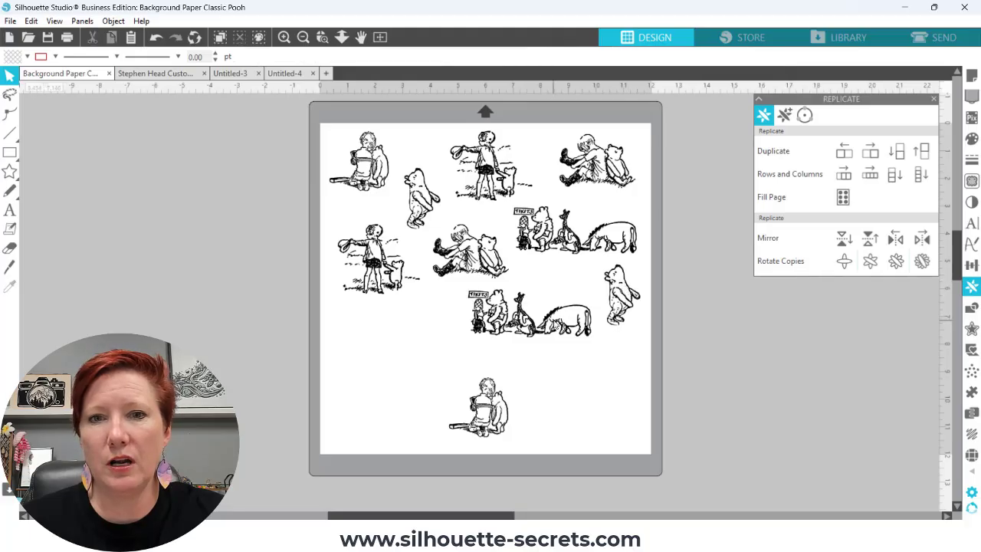
{"action": "left_click_drag", "start_coordinate": [547, 335], "coordinate": [542, 332]}
{"action": "left_click_drag", "start_coordinate": [503, 400], "coordinate": [441, 325]}
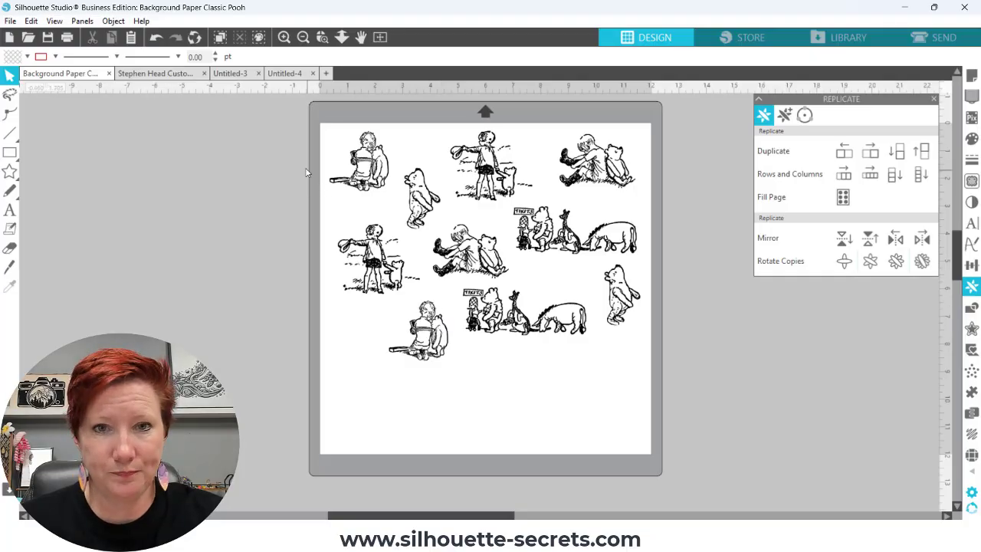
Step: Duplicate the design again and move the standing Pooh, sitting boy, hat boy and Eeyore copies into the gaps
{"action": "key", "text": "ctrl+d"}
{"action": "scroll", "coordinate": [284, 138], "scroll_direction": "down", "scroll_amount": 2}
{"action": "left_click_drag", "start_coordinate": [358, 309], "coordinate": [350, 274]}
{"action": "left_click_drag", "start_coordinate": [469, 400], "coordinate": [414, 318]}
{"action": "left_click_drag", "start_coordinate": [483, 314], "coordinate": [508, 299]}
{"action": "left_click_drag", "start_coordinate": [596, 310], "coordinate": [732, 388]}
{"action": "left_click_drag", "start_coordinate": [574, 379], "coordinate": [639, 286]}
{"action": "left_click_drag", "start_coordinate": [227, 310], "coordinate": [580, 351]}
{"action": "scroll", "coordinate": [580, 351], "scroll_direction": "down", "scroll_amount": 2}
{"action": "left_click_drag", "start_coordinate": [326, 259], "coordinate": [792, 465]}
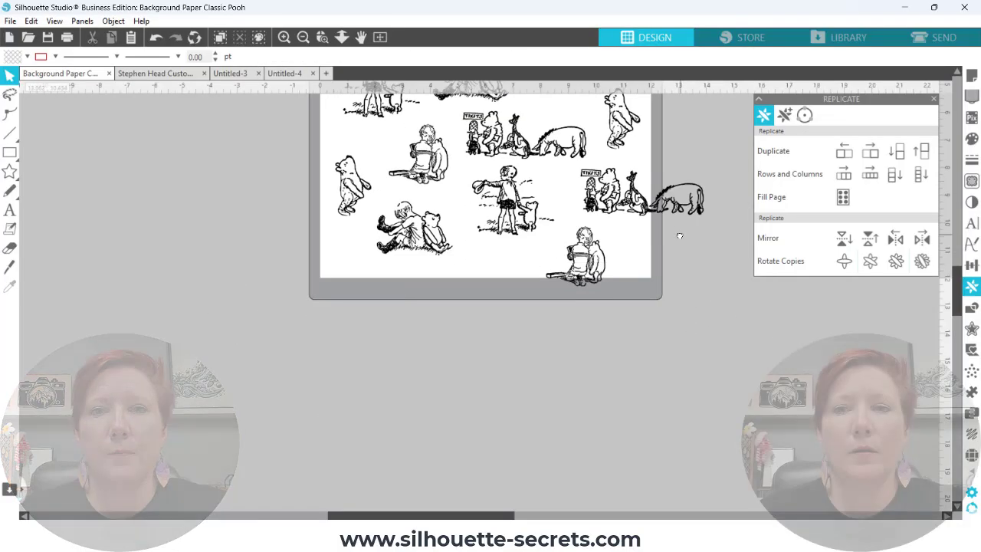
{"action": "left_click_drag", "start_coordinate": [685, 230], "coordinate": [680, 395]}
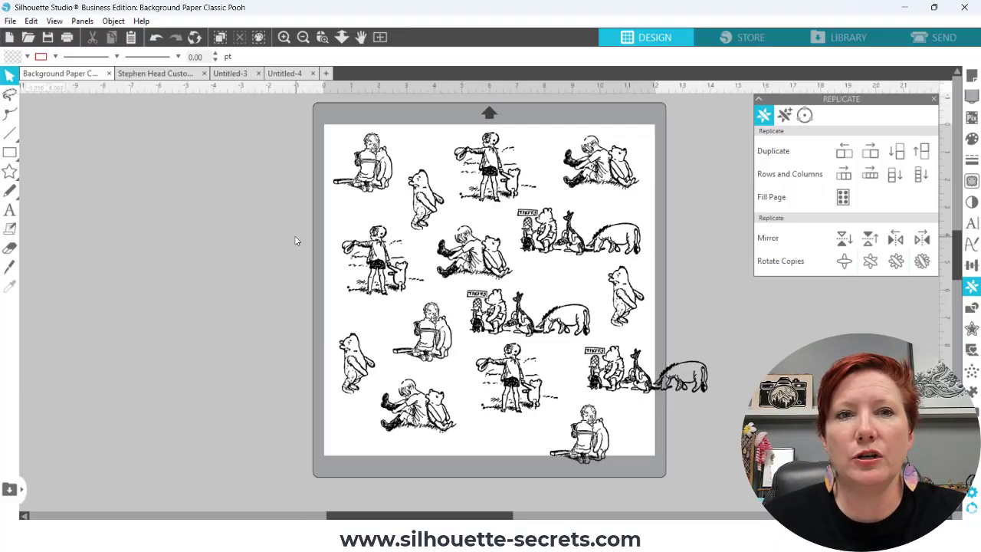
Step: Draw a rectangle, size it to 12 × 12 in, and centre it on the page
{"action": "mouse_move", "coordinate": [12, 157]}
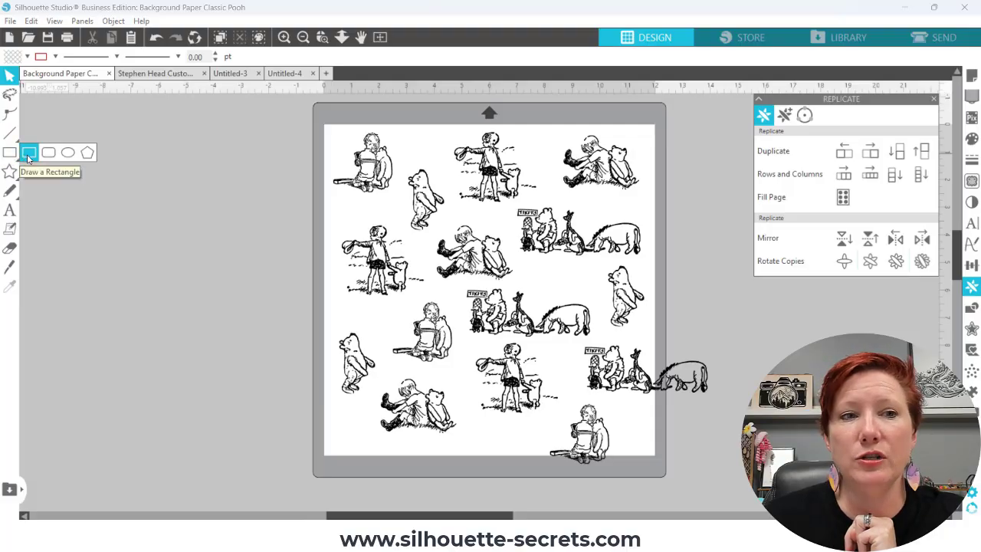
{"action": "left_click", "coordinate": [28, 155]}
{"action": "left_click_drag", "start_coordinate": [75, 142], "coordinate": [170, 238]}
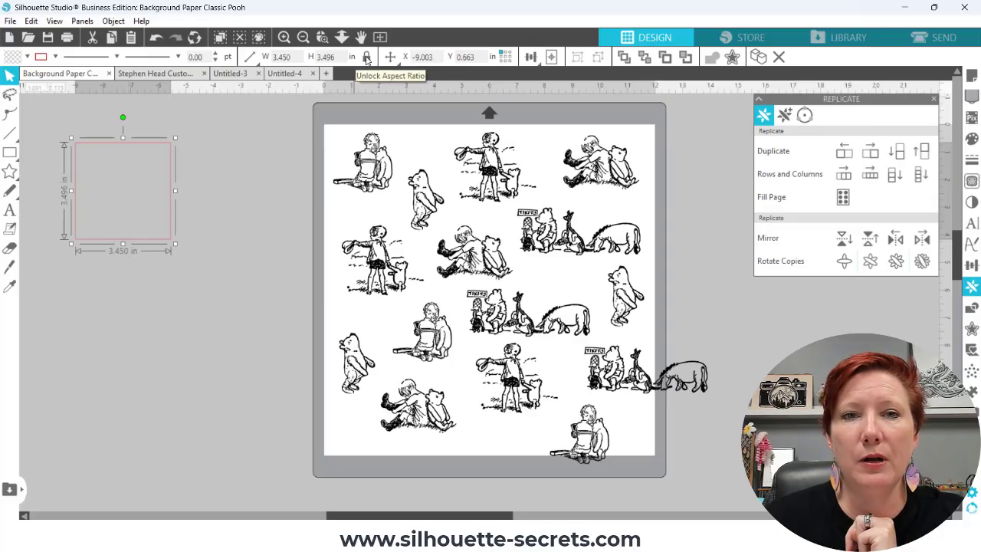
{"action": "left_click", "coordinate": [283, 57]}
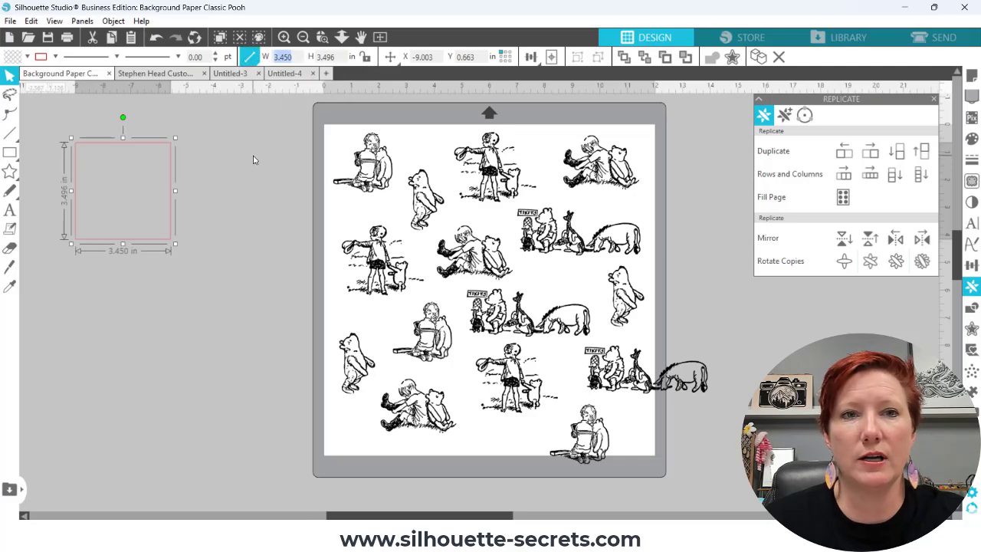
{"action": "type", "text": "12"}
{"action": "key", "text": "Tab"}
{"action": "type", "text": "12"}
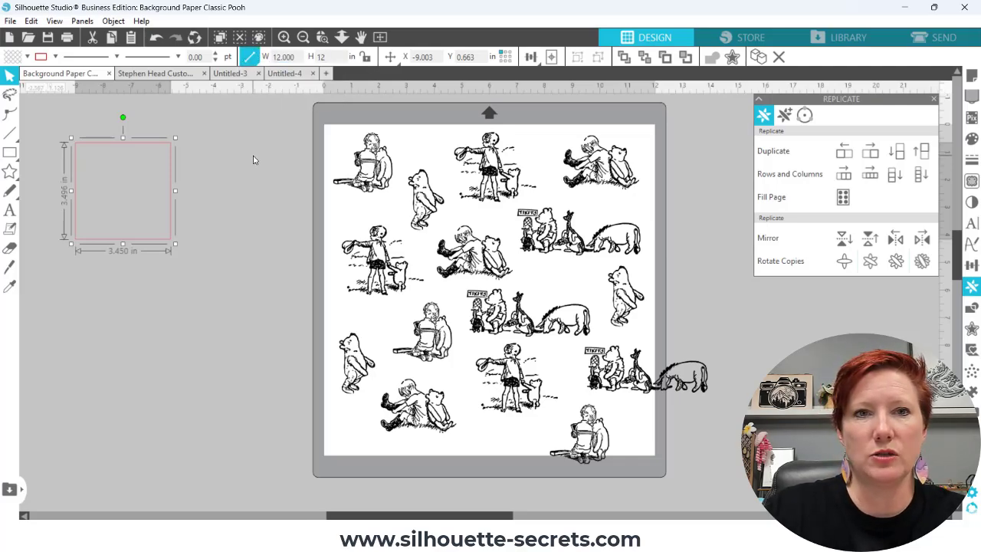
{"action": "key", "text": "Return"}
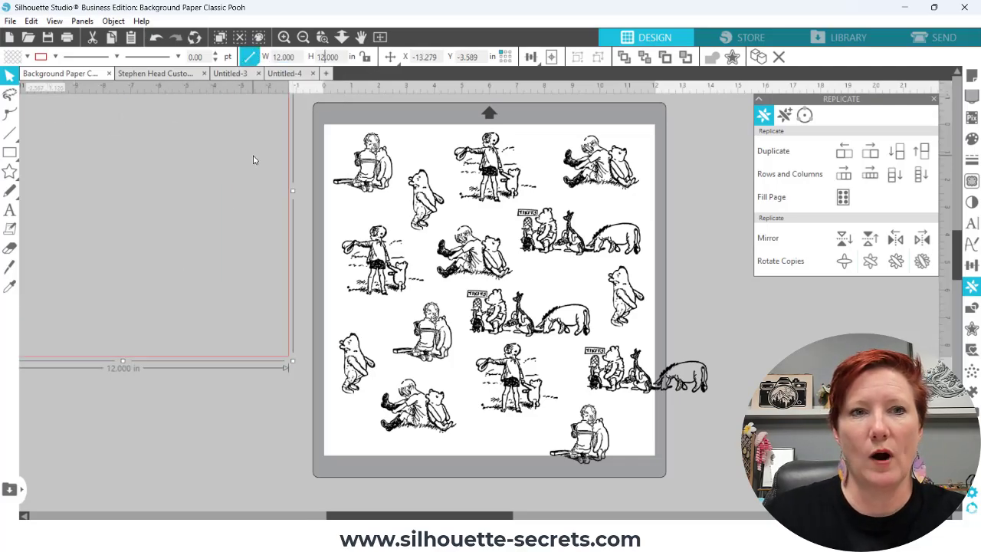
{"action": "left_click", "coordinate": [552, 58]}
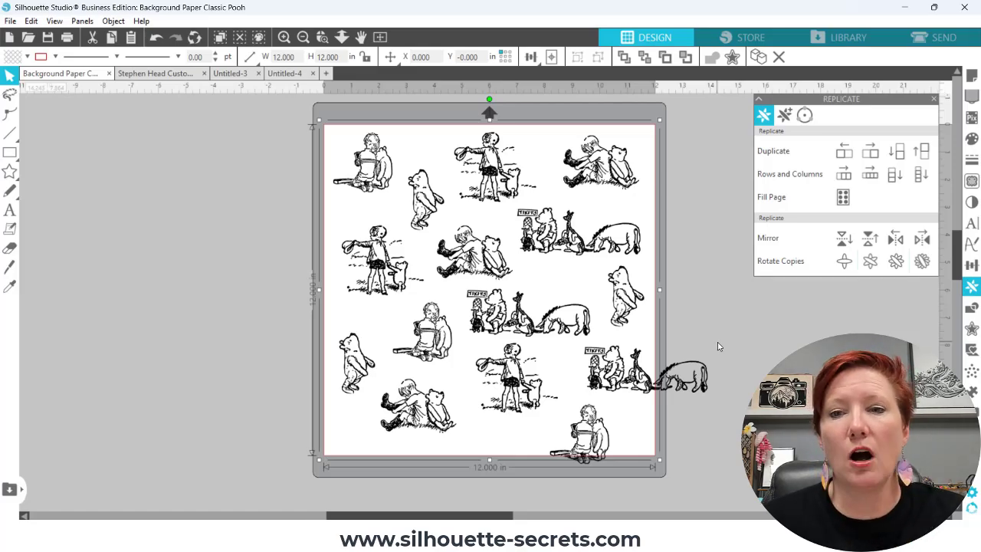
Step: Move the 12 in square left of the mat, then Crop the Pooh artwork and overhanging Eeyore group
{"action": "left_click", "coordinate": [656, 352]}
{"action": "left_click_drag", "start_coordinate": [655, 352], "coordinate": [278, 338]}
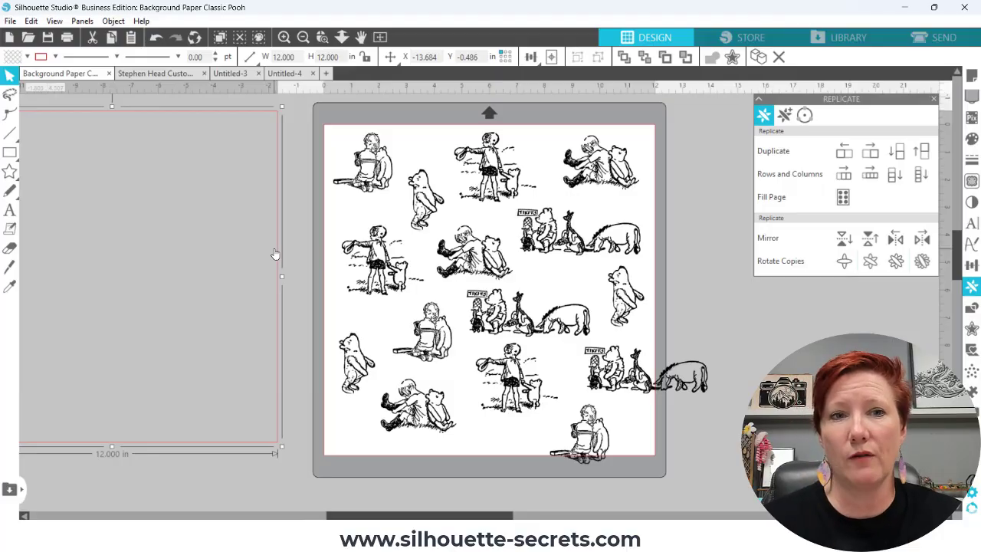
{"action": "left_click", "coordinate": [656, 335]}
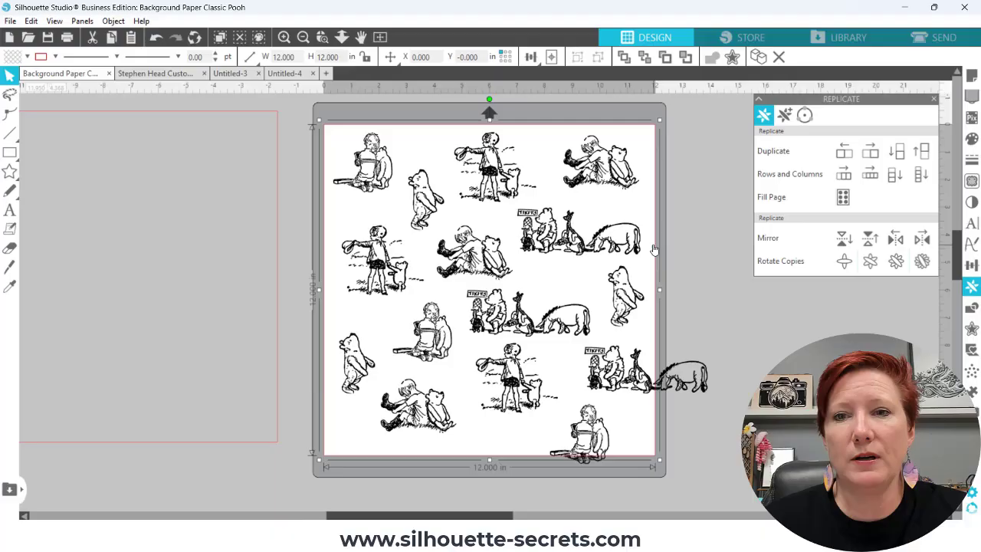
{"action": "key", "text": "i"}
{"action": "key", "text": "v"}
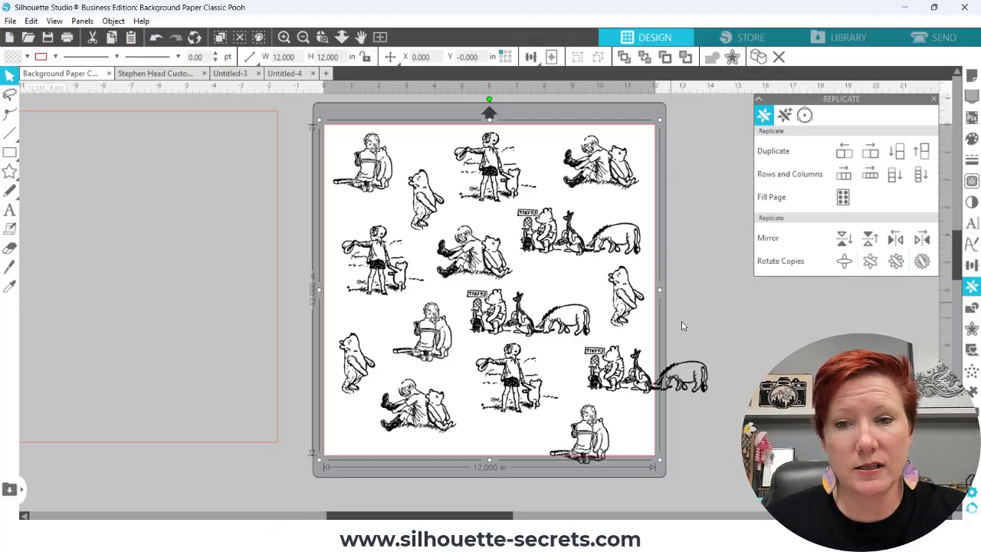
{"action": "left_click", "coordinate": [696, 383], "text": "shift"}
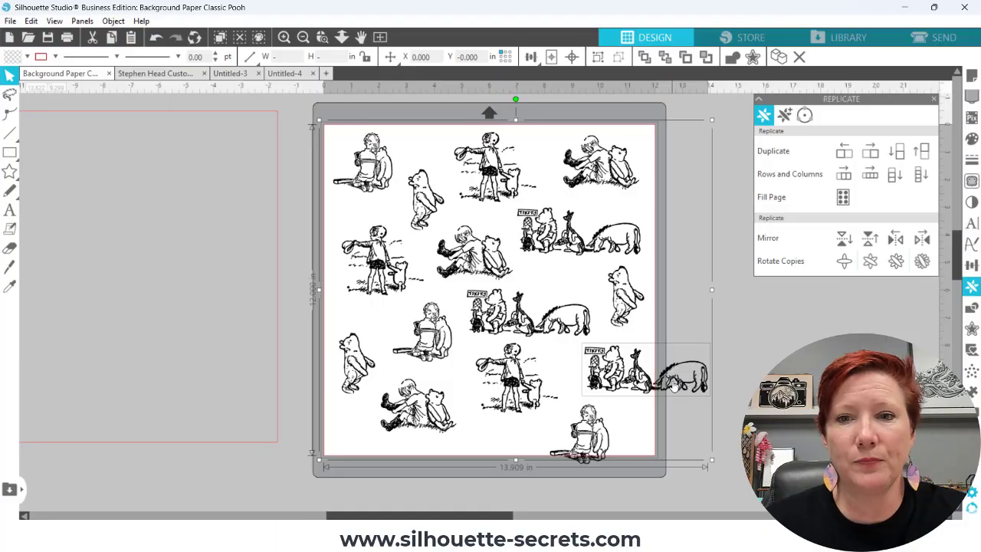
{"action": "left_click", "coordinate": [972, 310]}
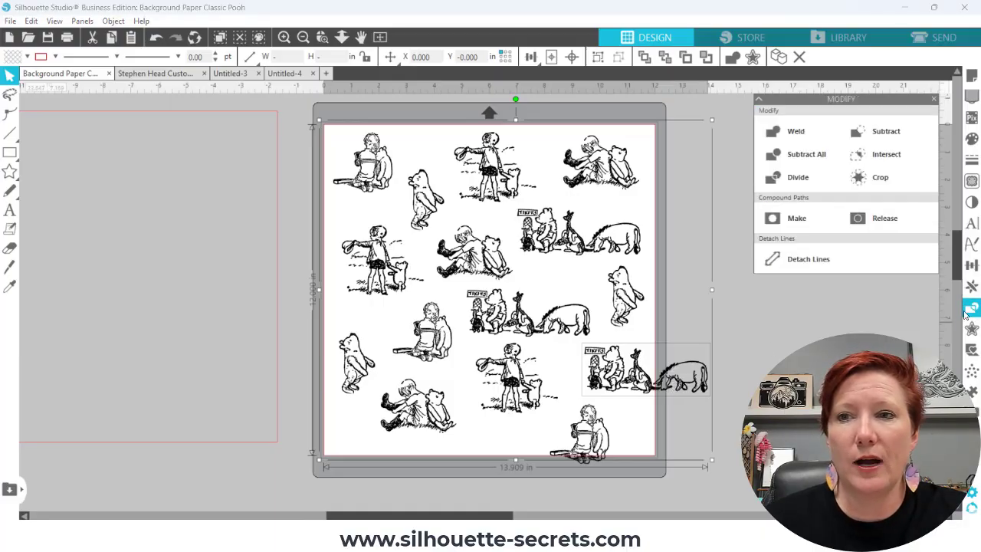
{"action": "left_click", "coordinate": [891, 183]}
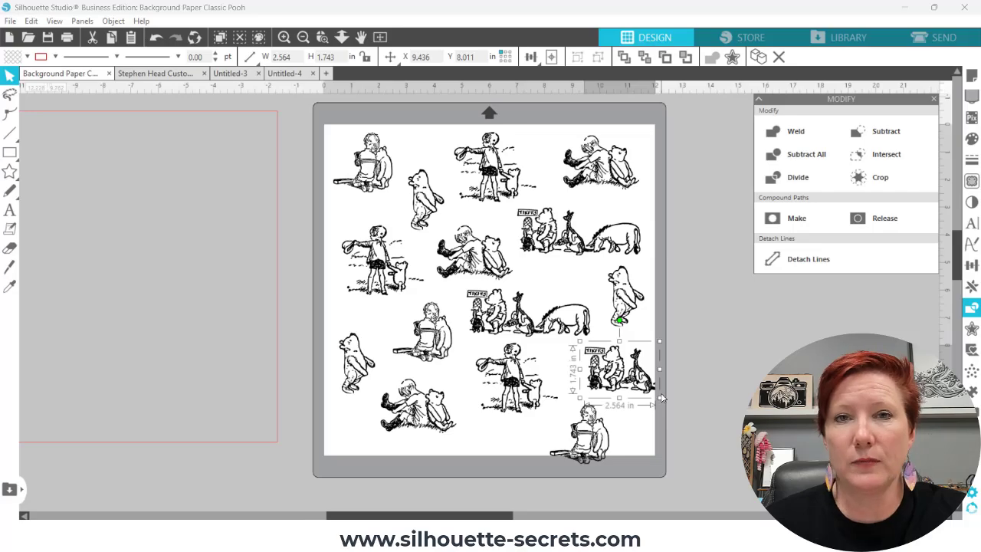
{"action": "left_click", "coordinate": [279, 328]}
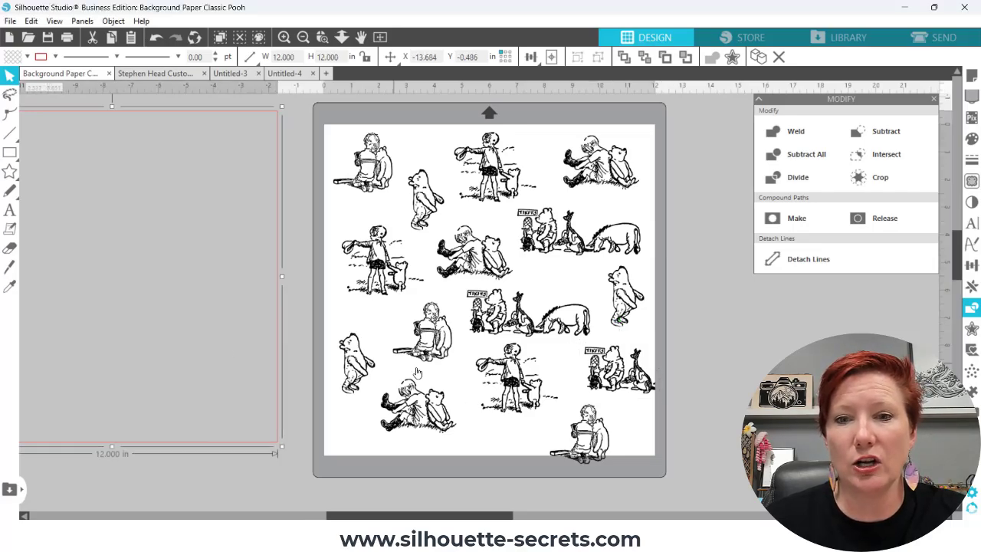
Step: With Knife Auto Apply unchecked, draw a straight line along the page's bottom edge under boy and Pooh
{"action": "left_click", "coordinate": [322, 37]}
{"action": "left_click_drag", "start_coordinate": [310, 319], "coordinate": [720, 493]}
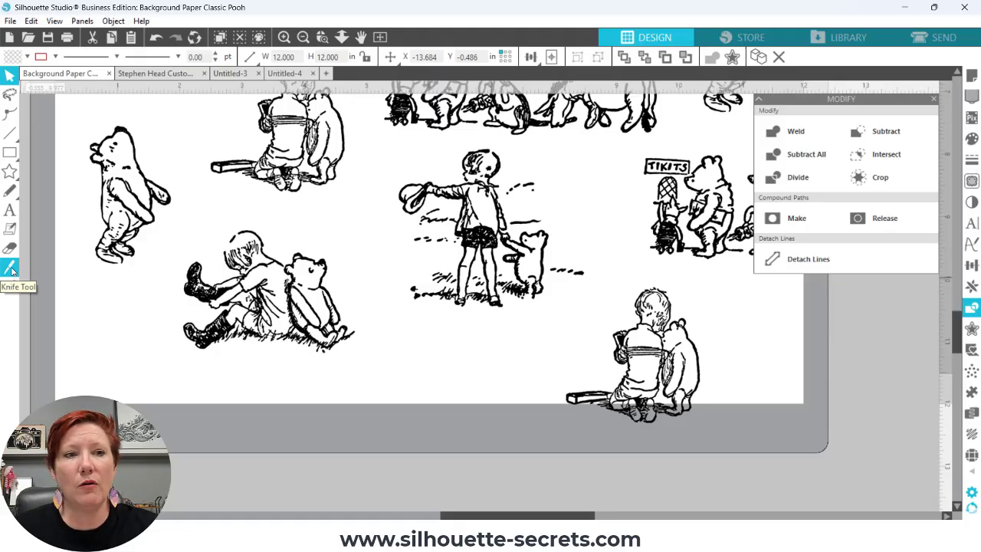
{"action": "left_click", "coordinate": [11, 268]}
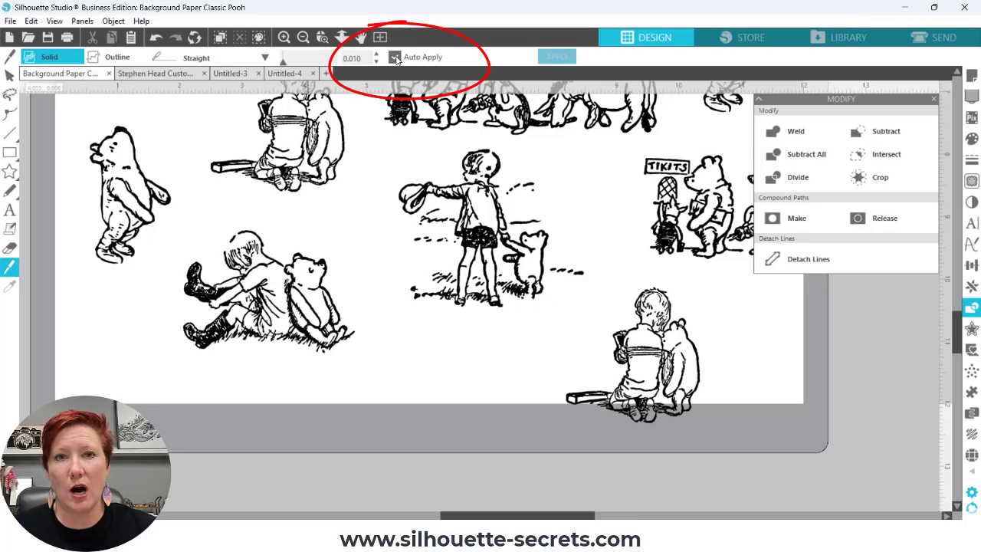
{"action": "left_click", "coordinate": [394, 58]}
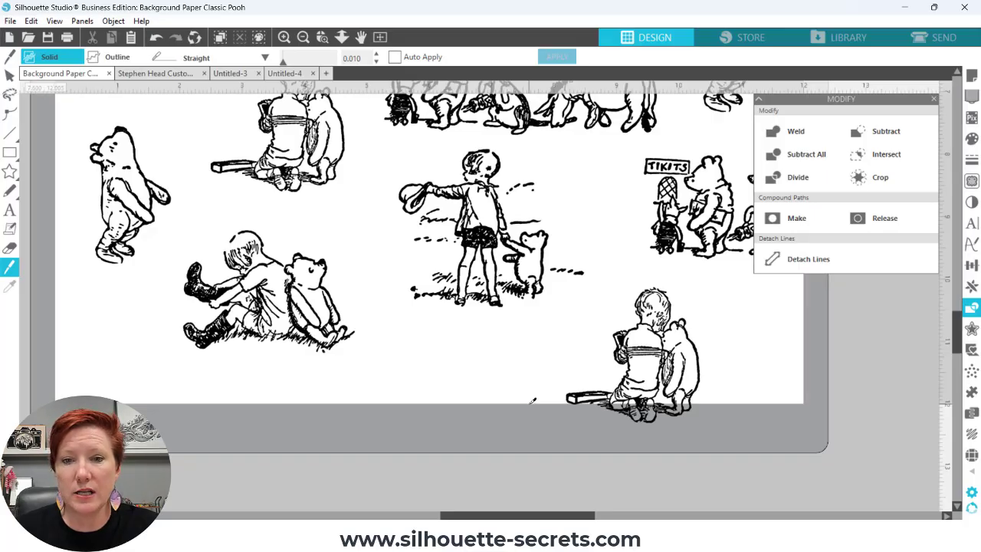
{"action": "mouse_move", "coordinate": [530, 402]}
{"action": "left_mouse_down"}
{"action": "mouse_move", "coordinate": [746, 400]}
{"action": "mouse_move", "coordinate": [756, 389]}
{"action": "mouse_move", "coordinate": [758, 399]}
{"action": "left_mouse_up"}
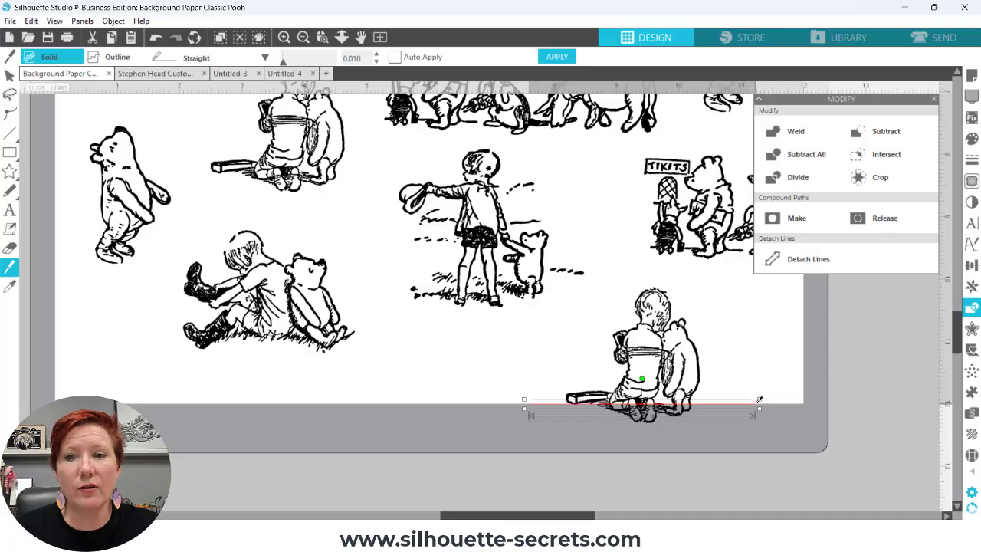
{"action": "left_click", "coordinate": [10, 76]}
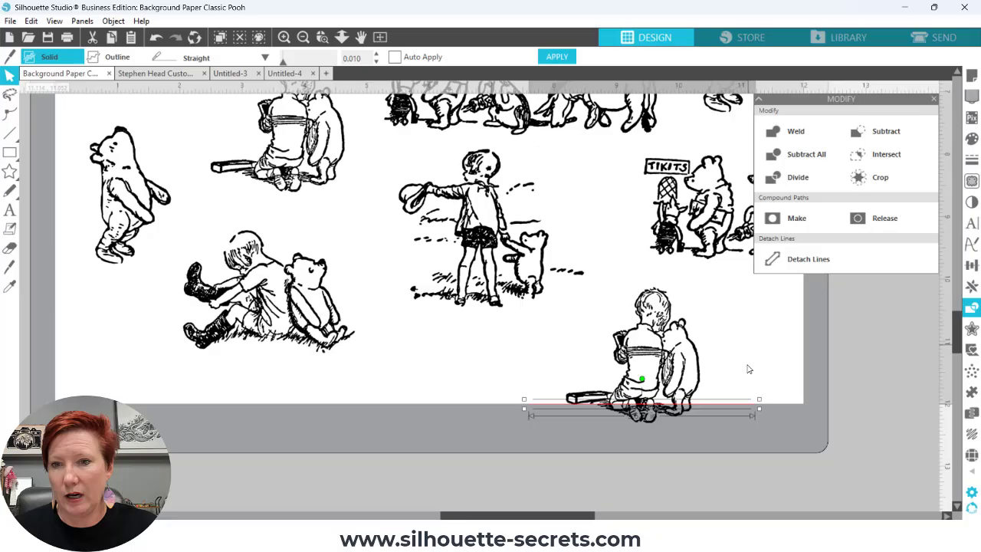
Step: Align the knife line to the bottom edge of the page using Align Bottom
{"action": "left_click_drag", "start_coordinate": [733, 410], "coordinate": [733, 391]}
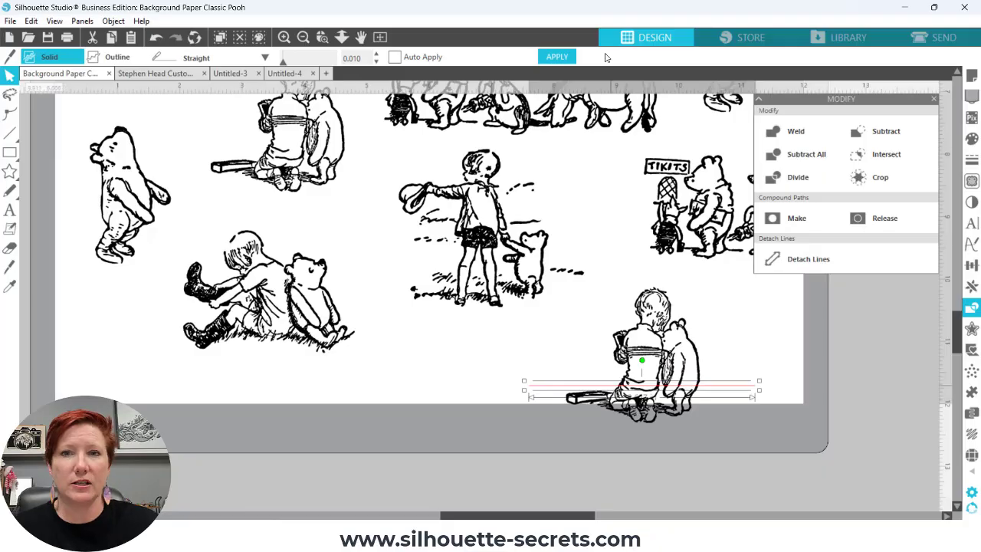
{"action": "key", "text": "i"}
{"action": "key", "text": "v"}
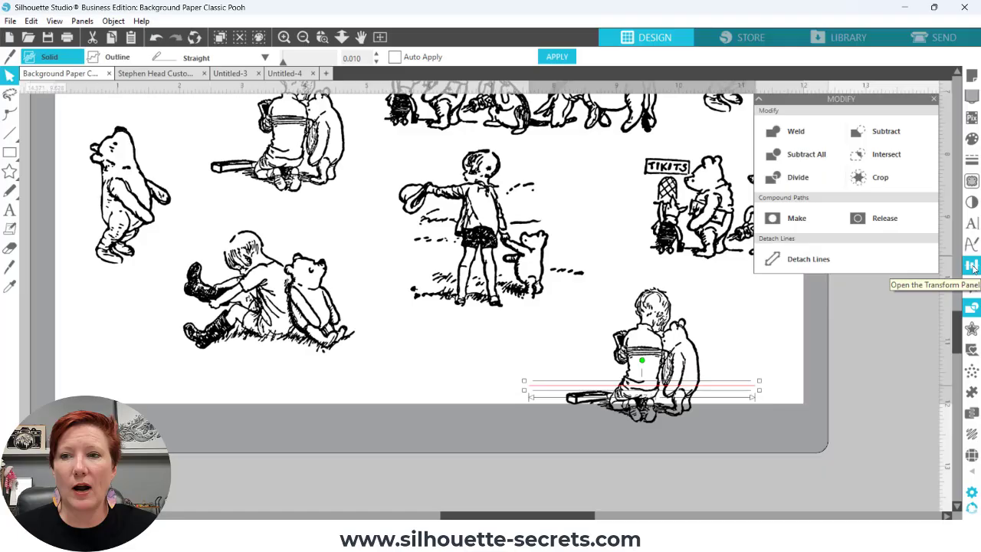
{"action": "left_click", "coordinate": [972, 265]}
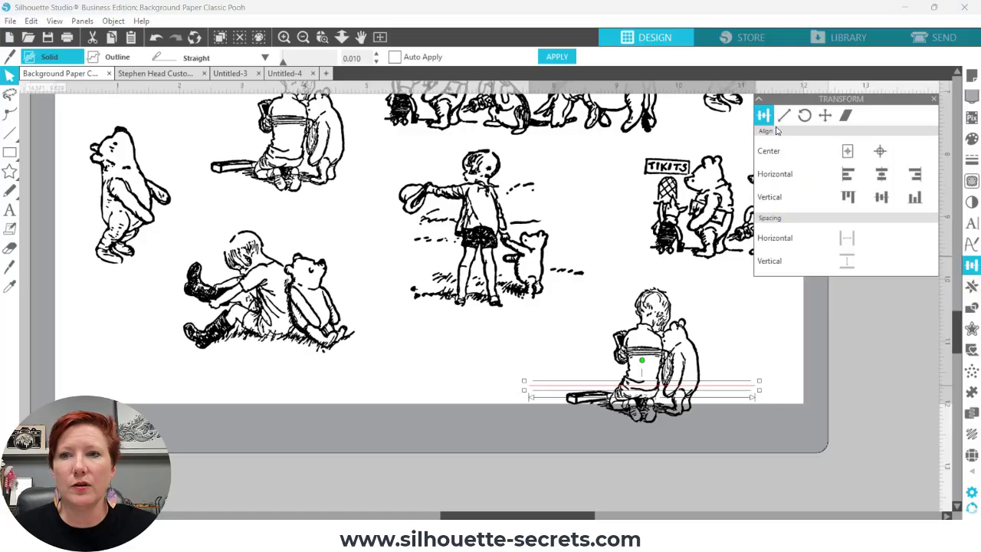
{"action": "left_click", "coordinate": [914, 199]}
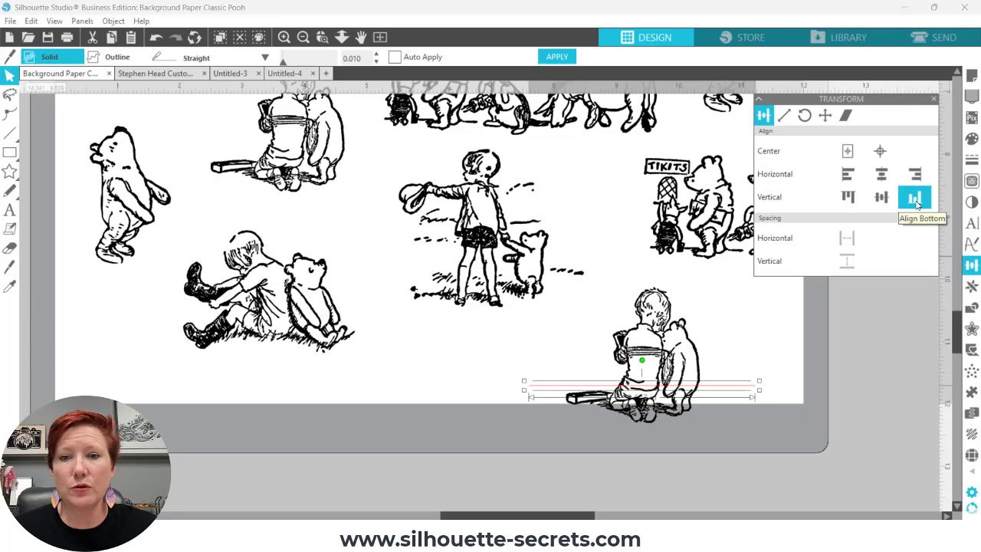
{"action": "left_click", "coordinate": [915, 201]}
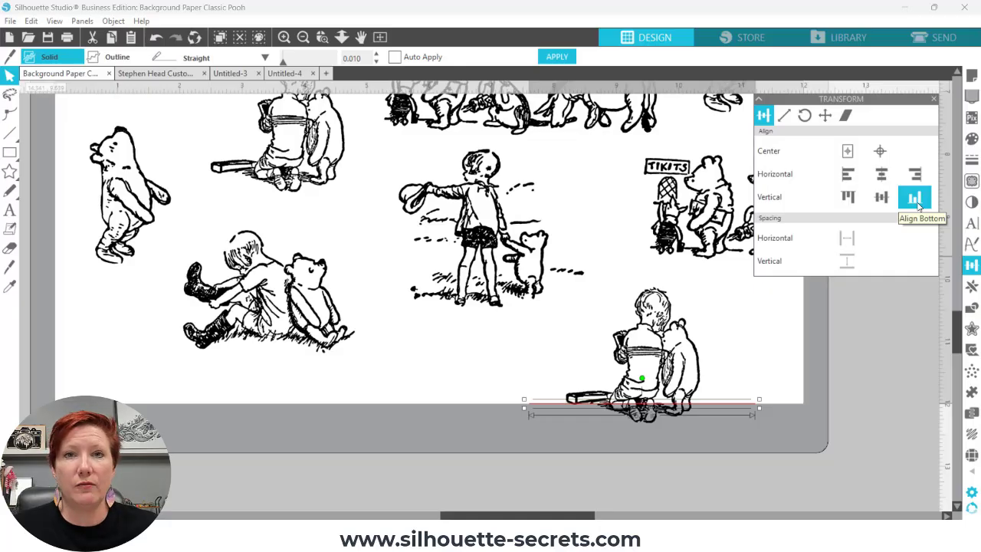
Step: Apply the knife cut, delete the piece hanging below the page, and fit the page in view
{"action": "left_click", "coordinate": [557, 58]}
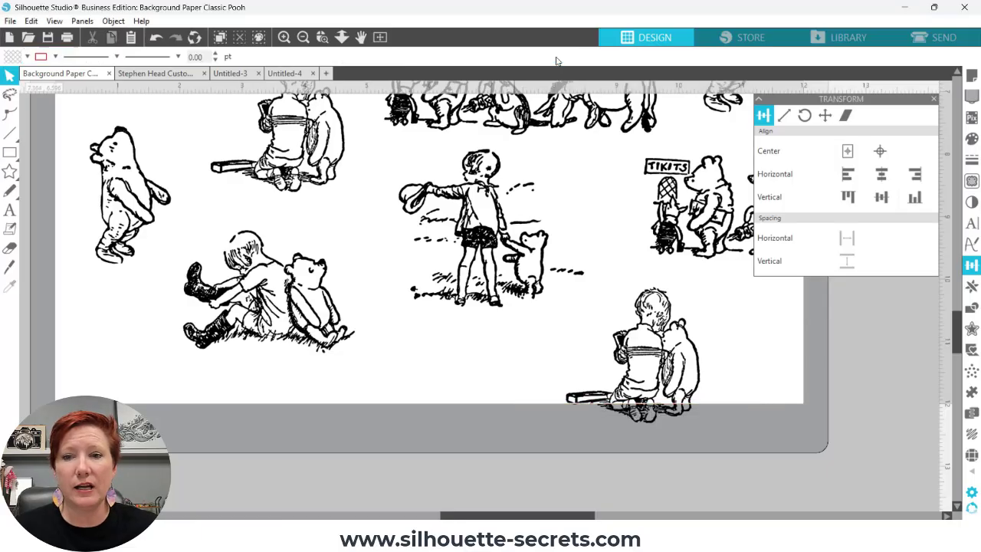
{"action": "left_click_drag", "start_coordinate": [639, 432], "coordinate": [640, 502]}
{"action": "left_click", "coordinate": [639, 503]}
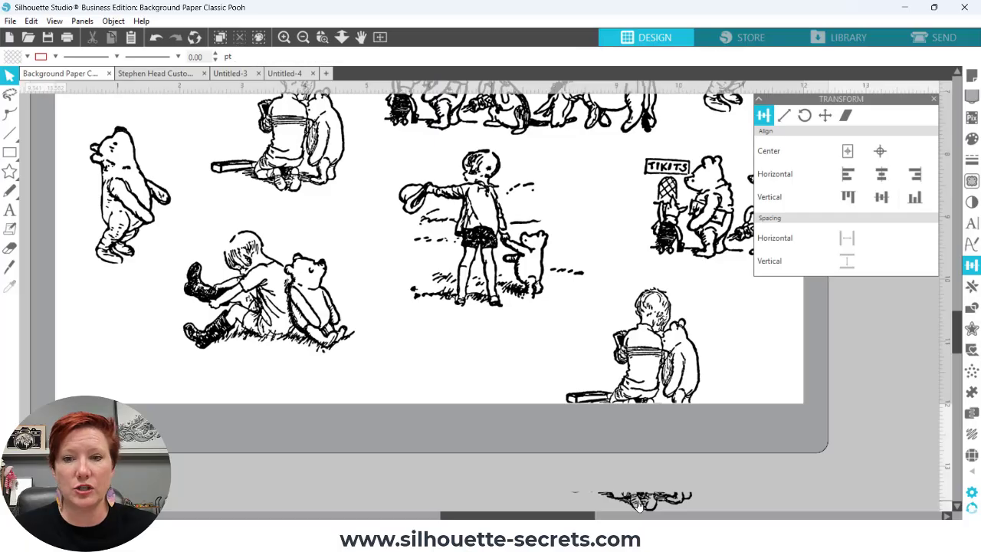
{"action": "left_click", "coordinate": [639, 502]}
{"action": "key", "text": "Delete"}
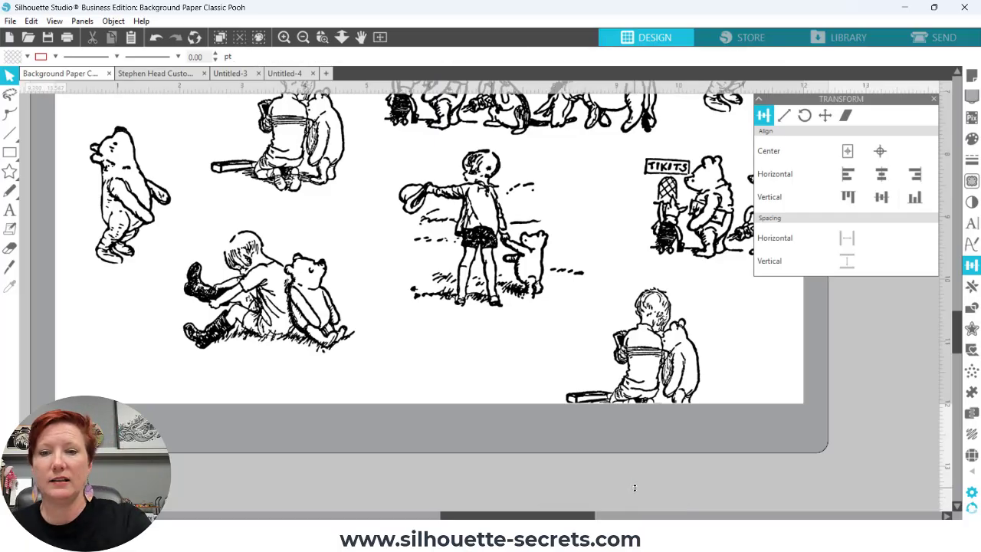
{"action": "left_click", "coordinate": [380, 37]}
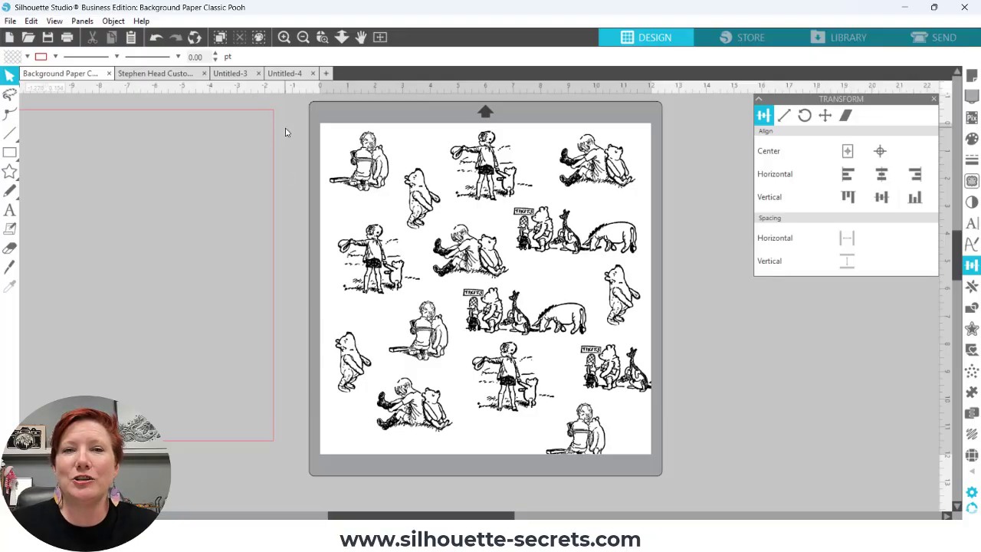
Step: Switch to the second document, the head-pattern custom wrapping paper design
{"action": "left_click", "coordinate": [175, 74]}
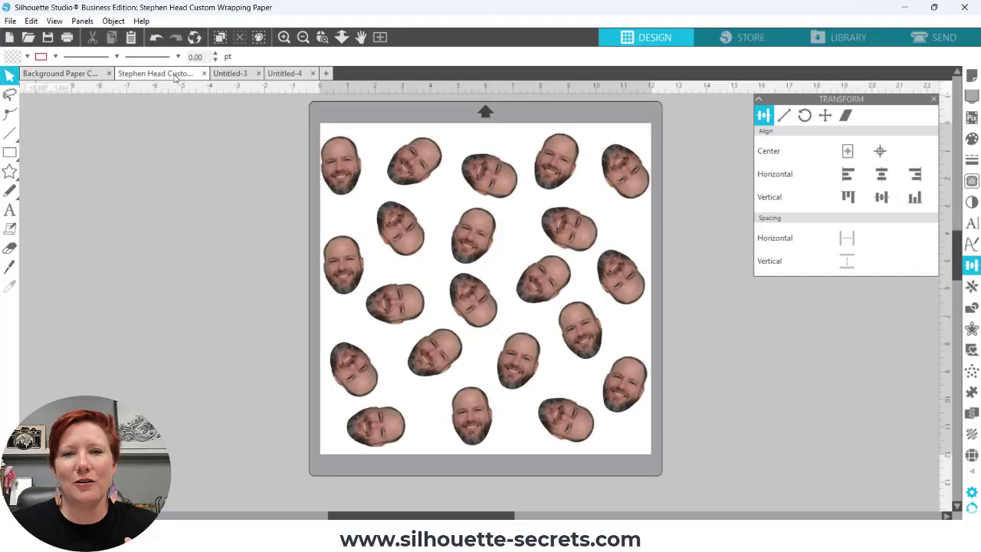